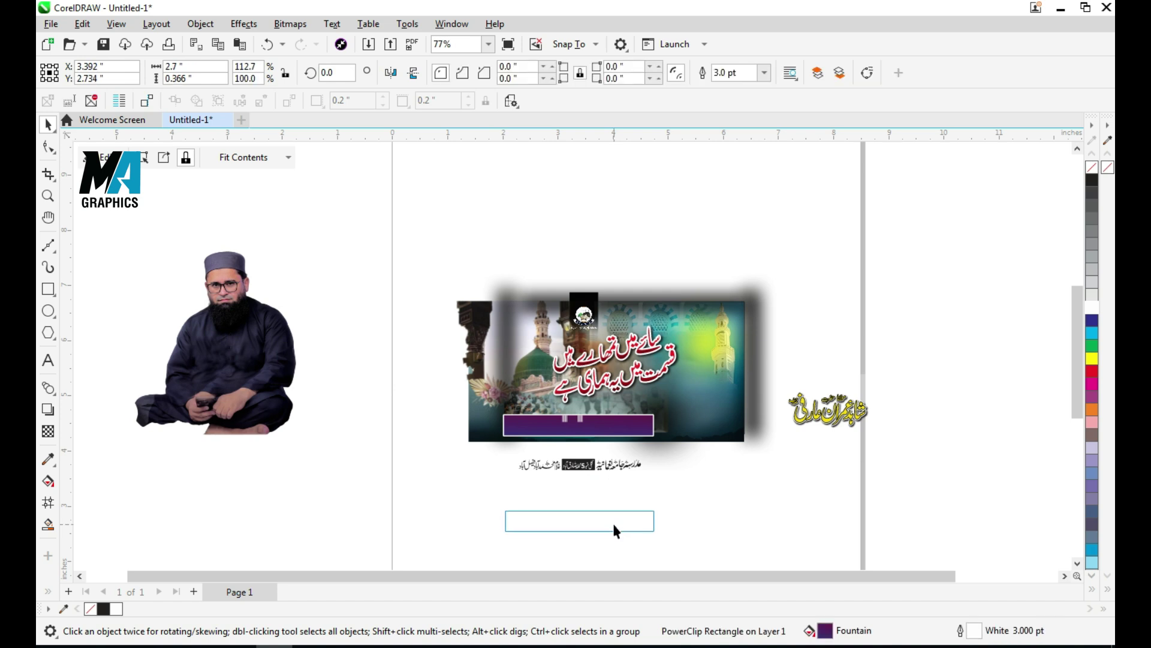
- Pull the red Urdu slogan, logo, blurred shadow strips, green-dome images and black box out of the old design
left_click_drag(636, 376, 734, 513)
left_click_drag(588, 319, 447, 229)
left_click_drag(577, 297, 591, 169)
left_click_drag(746, 319, 952, 226)
left_click_drag(501, 319, 241, 124)
left_click_drag(511, 311, 213, 483)
left_click_drag(516, 320, 275, 451)
left_click_drag(797, 232, 845, 223)
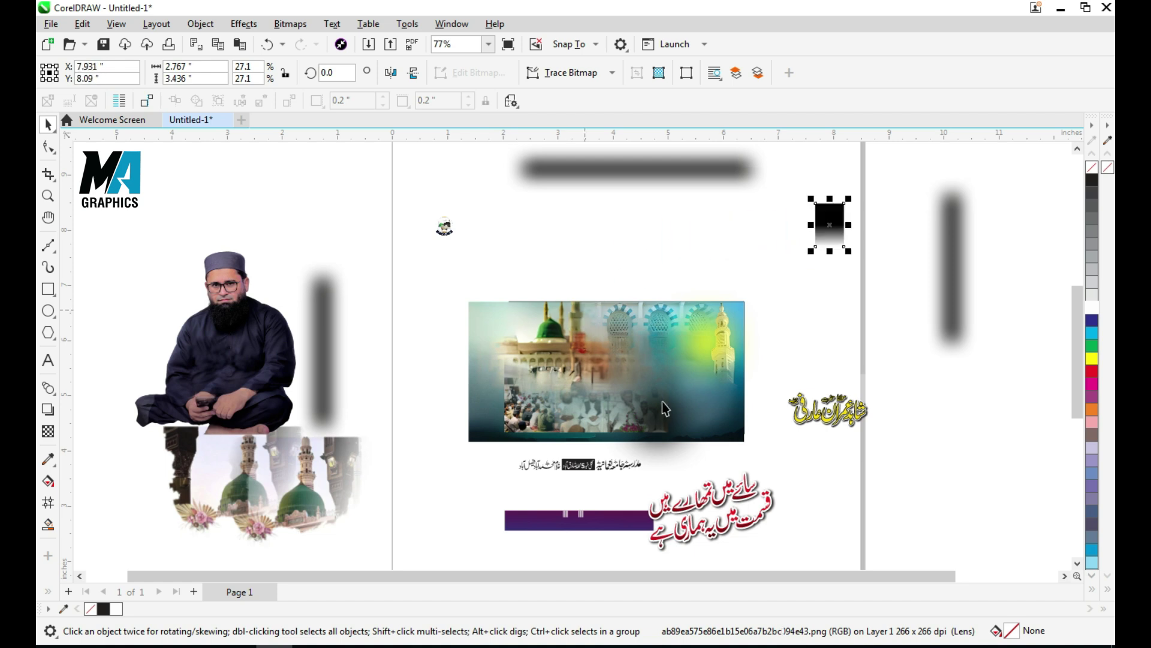
- Move the crowd photos, yellow glow, dark round blur and mosque background off the layout to empty the page centre
left_click_drag(528, 407, 183, 434)
left_click_drag(710, 346, 998, 288)
left_click_drag(435, 385, 179, 223)
left_click_drag(656, 412, 1018, 354)
left_click_drag(662, 332, 958, 191)
left_click_drag(786, 249, 867, 211)
- Draw a rectangle about 2.25 × 0.86 inches in the middle of the page and switch the document units to pixels
left_click(697, 354)
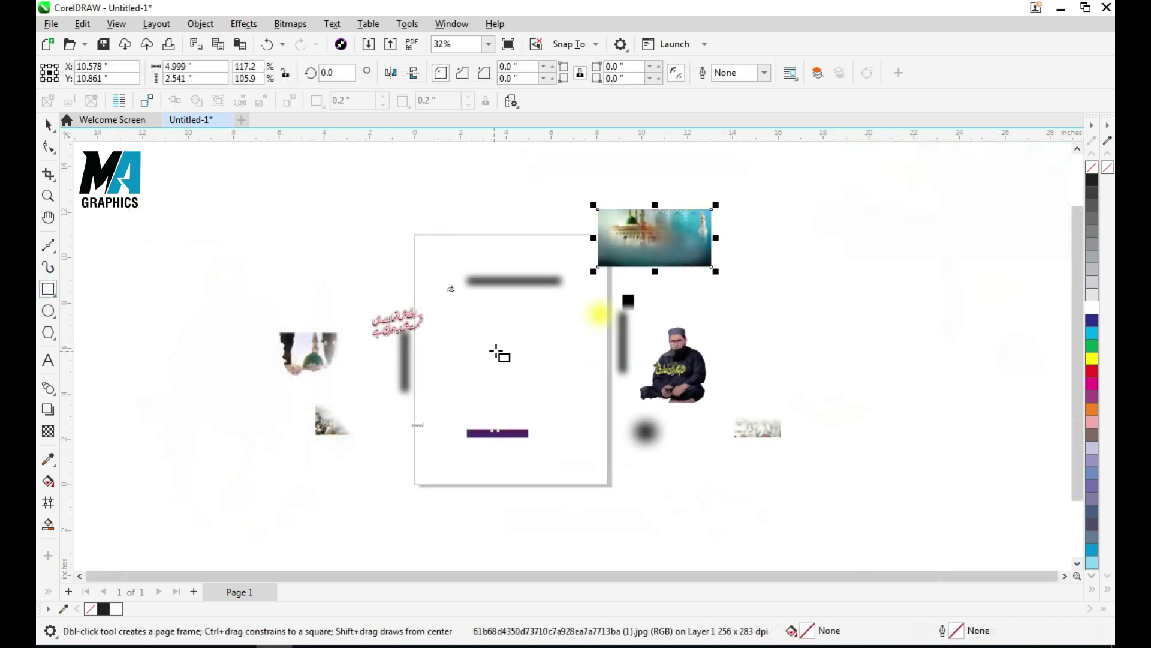
left_click_drag(496, 350, 547, 370)
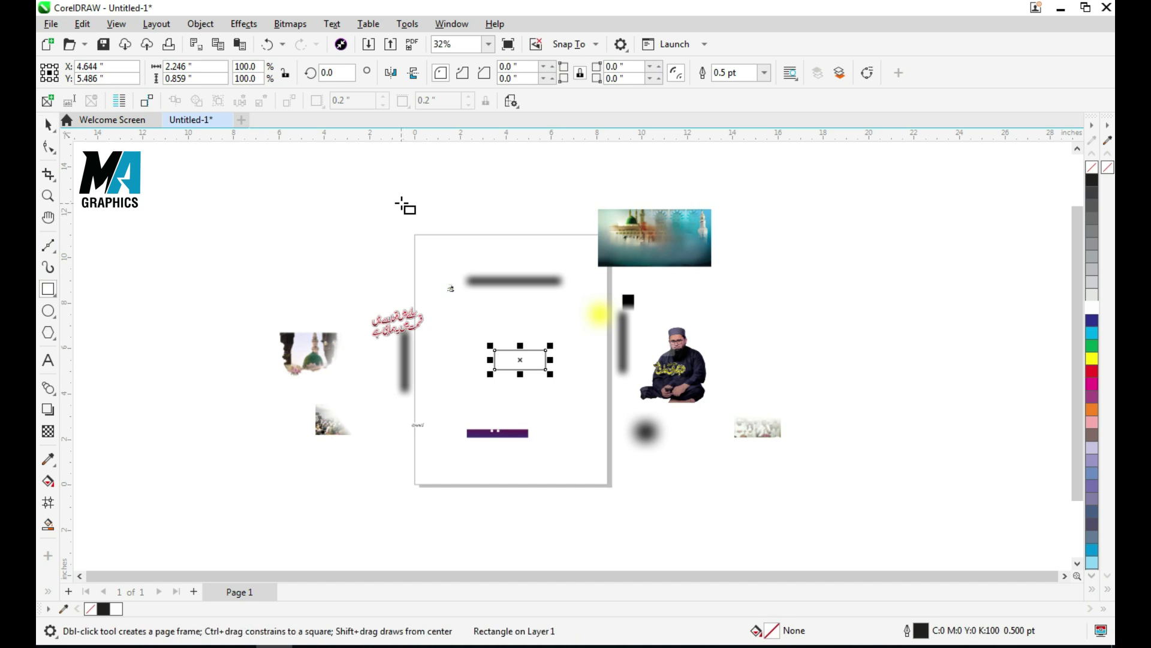
key("space")
left_click(400, 189)
left_click(459, 73)
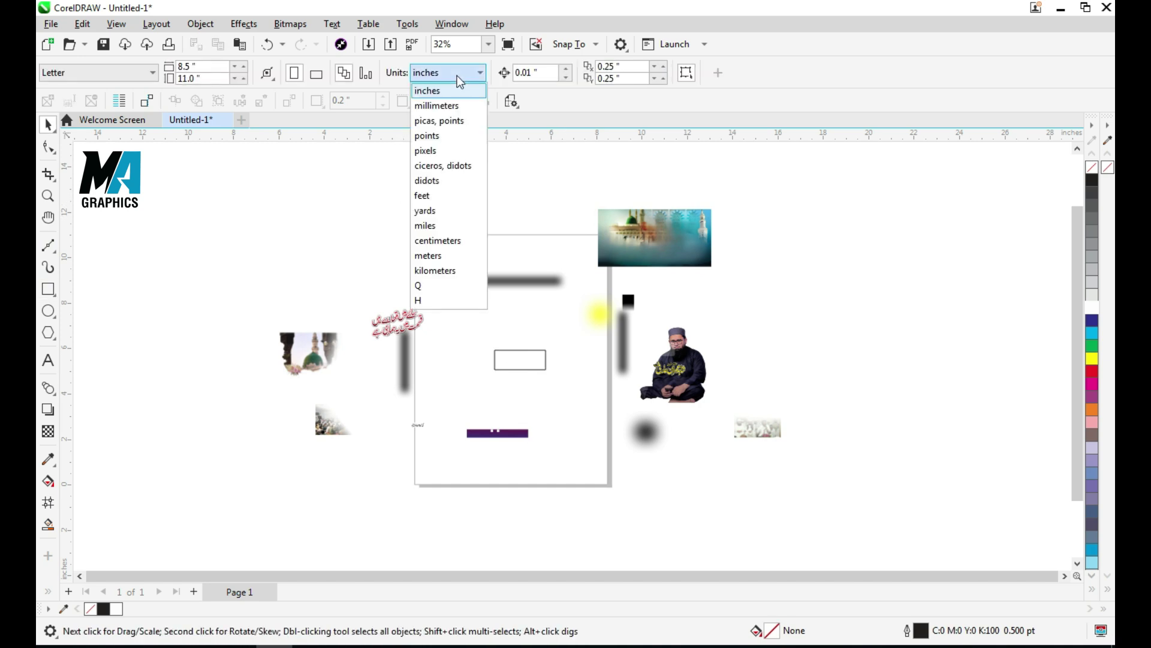
left_click(444, 150)
- Set the rectangle's size to 1280 × 720 px
left_click(513, 351)
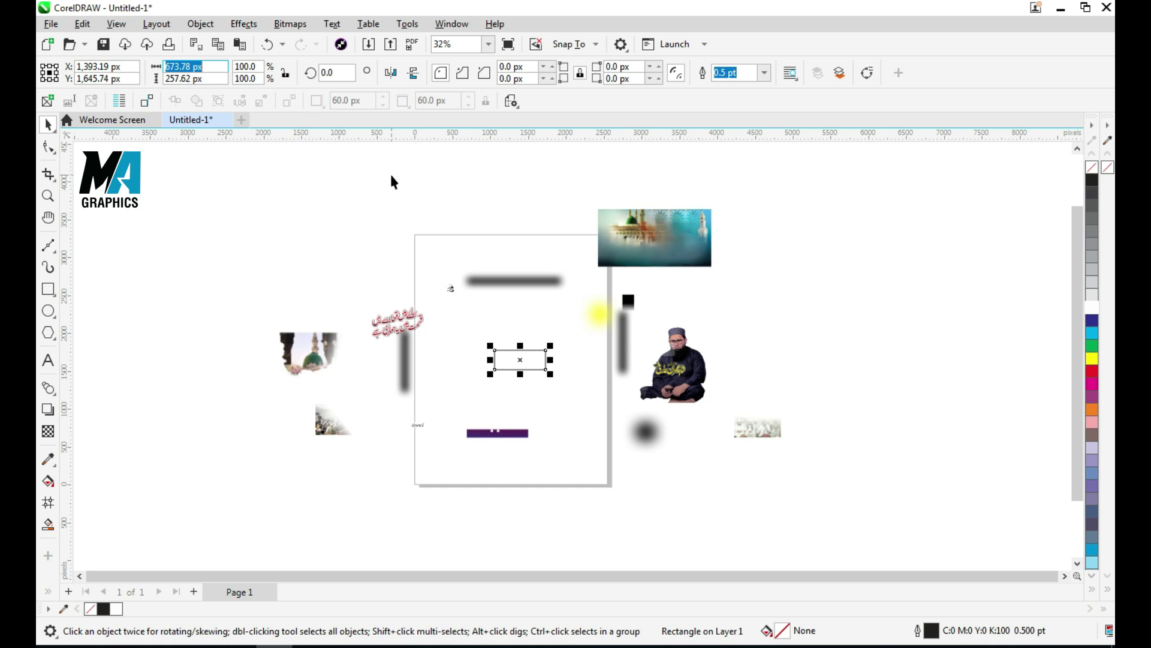
type("1280")
key("Tab")
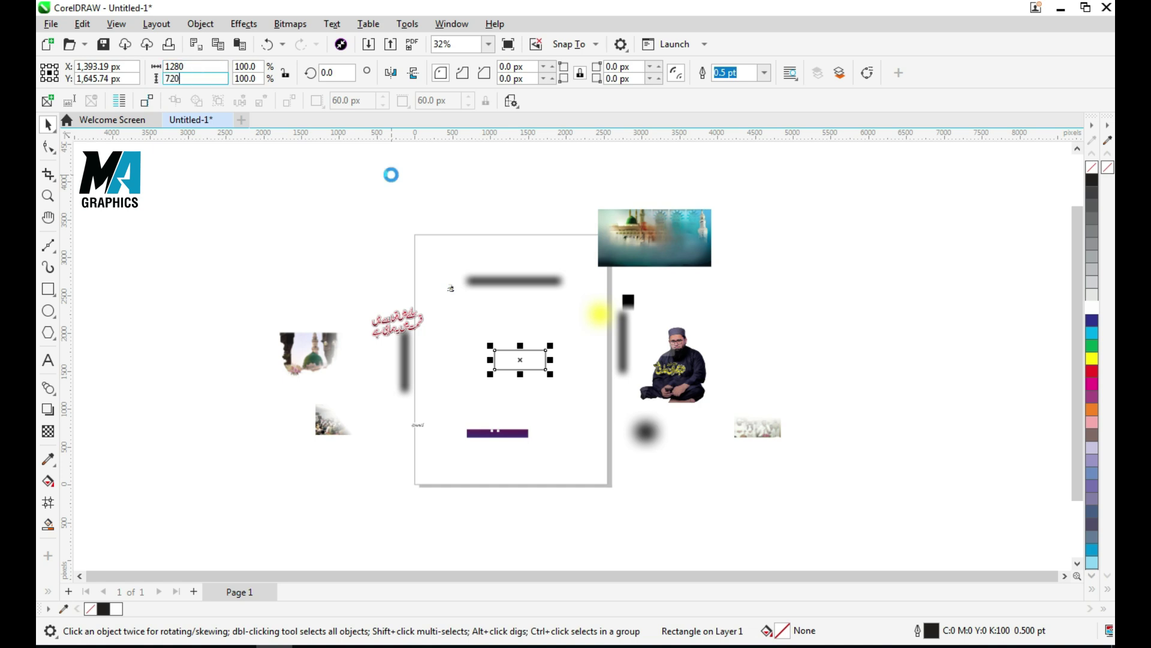
key("Return")
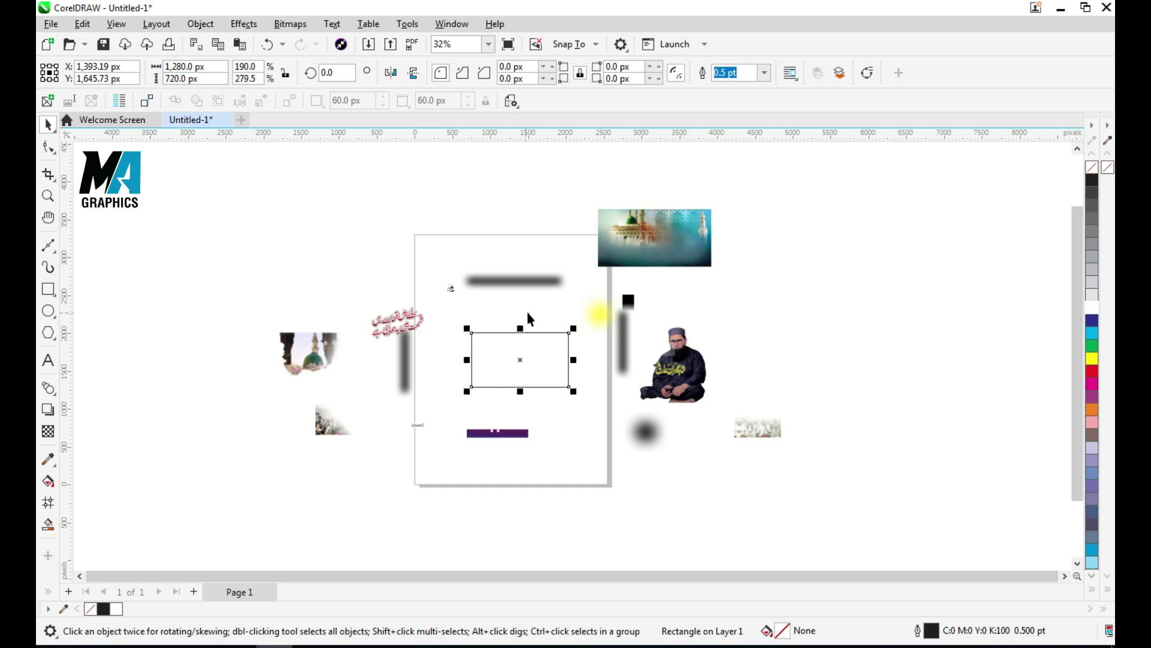
- Align the mosque background with the rectangle, centred both horizontally and vertically
key("shift+F2")
scroll(268, 344, "down", 4)
left_click(670, 223)
left_click(484, 360, "shift")
key("c")
key("e")
key("Escape")
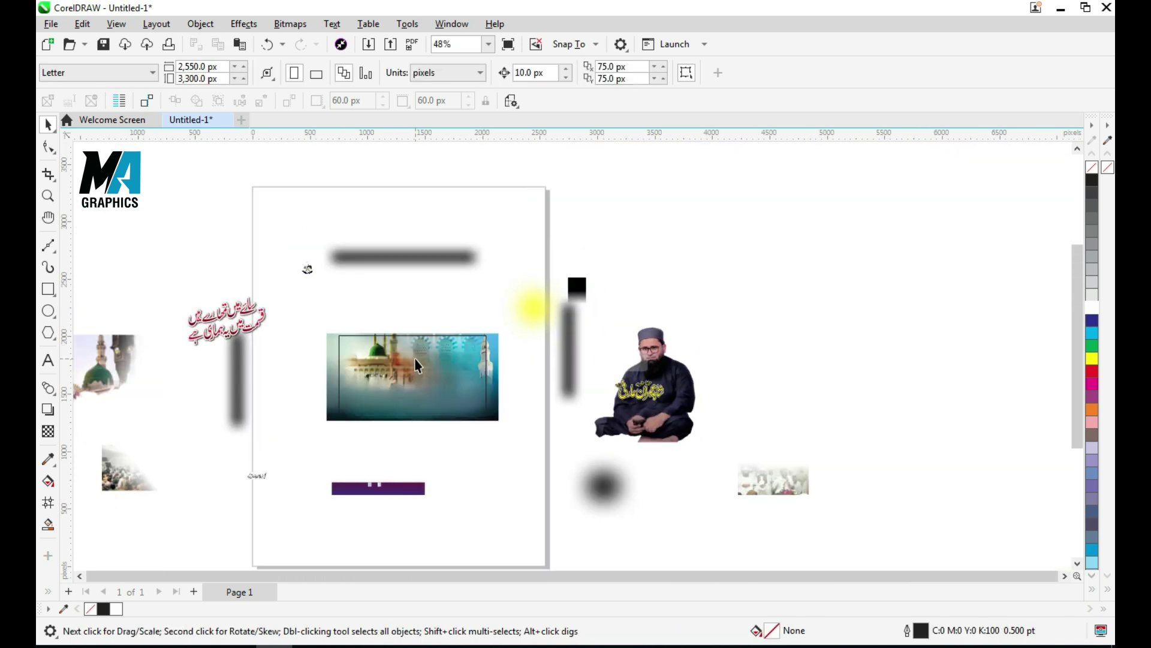
- Shift the mosque background slightly left over the rectangle and PowerClip it inside the rectangle
left_click(384, 372)
scroll(384, 373, "up", 4)
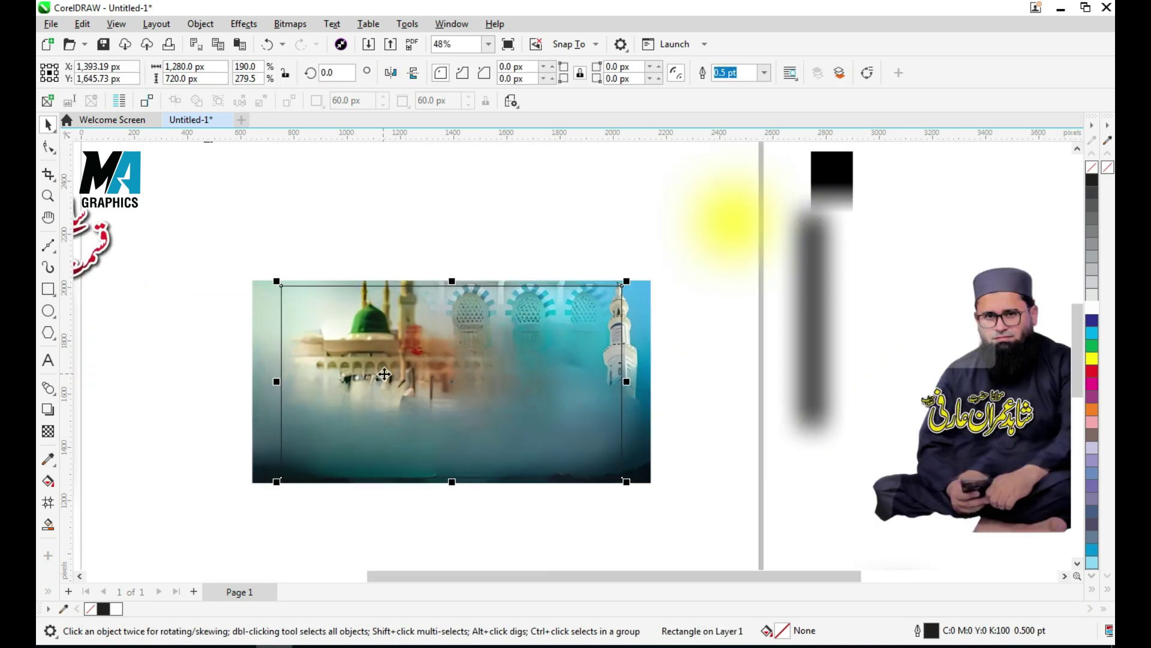
left_click_drag(632, 316, 612, 317)
right_click(270, 338)
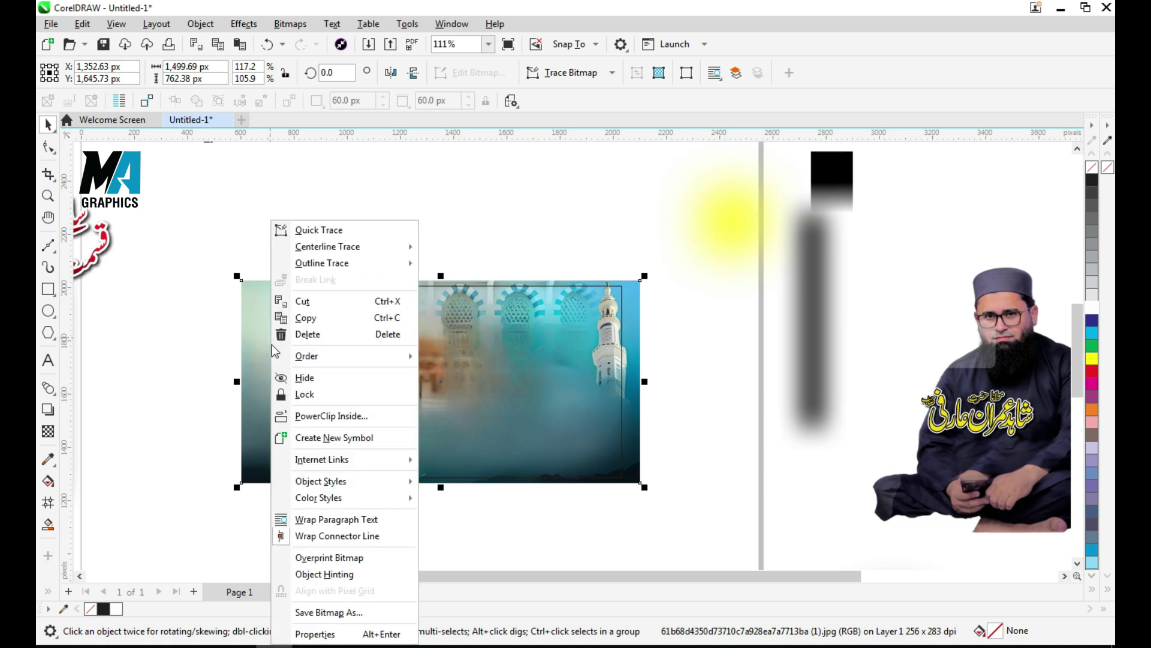
left_click(318, 413)
left_click(602, 402)
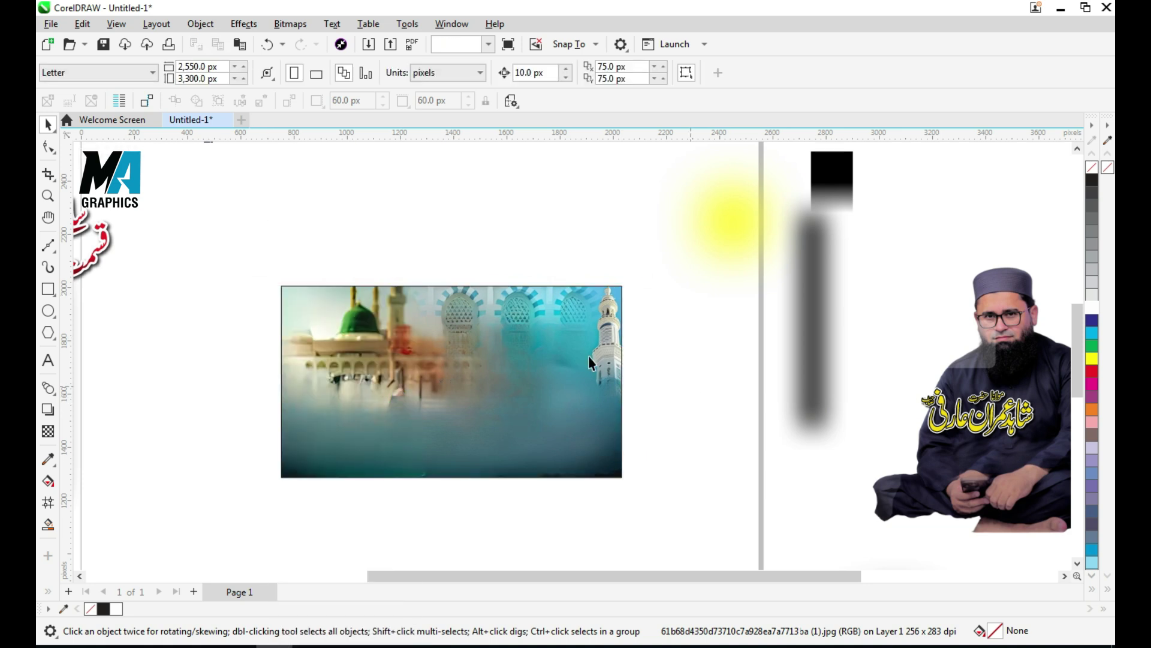
- Move the clipped background further left inside the frame so the whole white minaret fits within the right edge
scroll(576, 329, "up", 2)
scroll(576, 329, "down", 4)
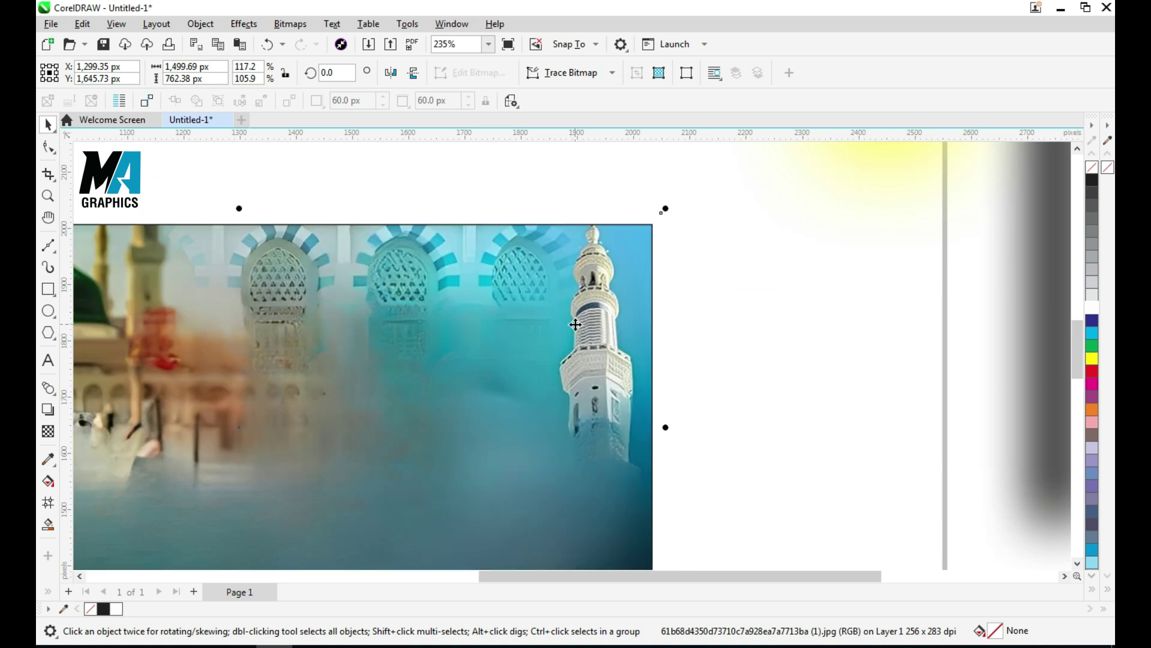
left_click(524, 265)
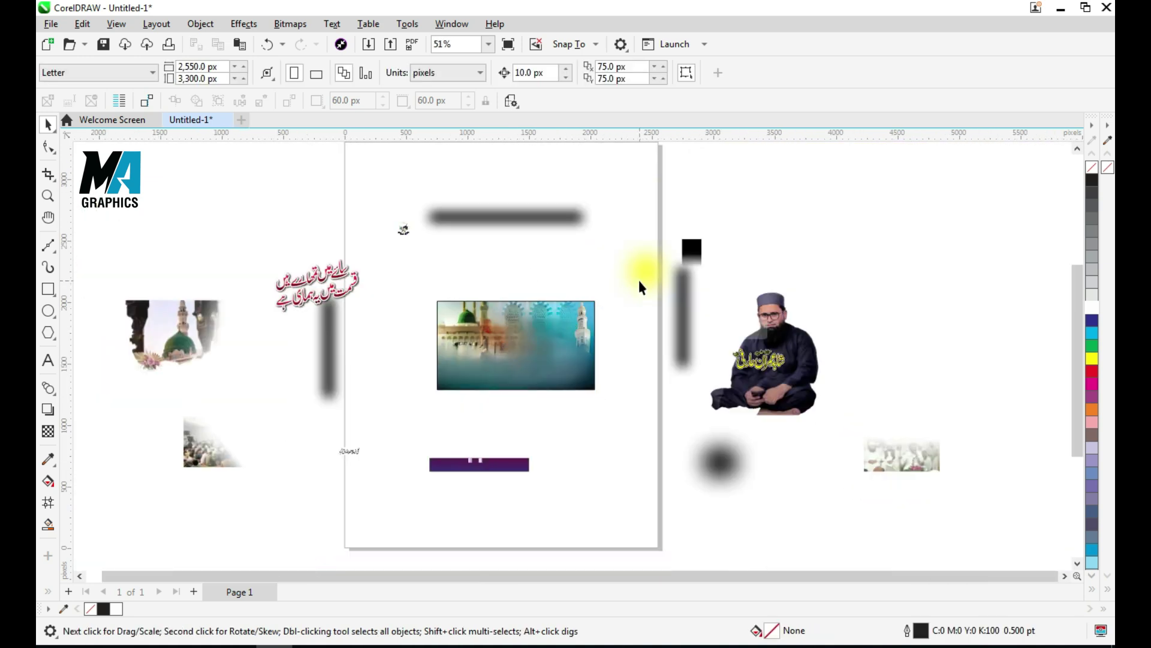
- Place the seated man's cutout over the right half of the framed background
left_click(639, 274)
left_click_drag(780, 346, 552, 351)
scroll(554, 348, "up", 1)
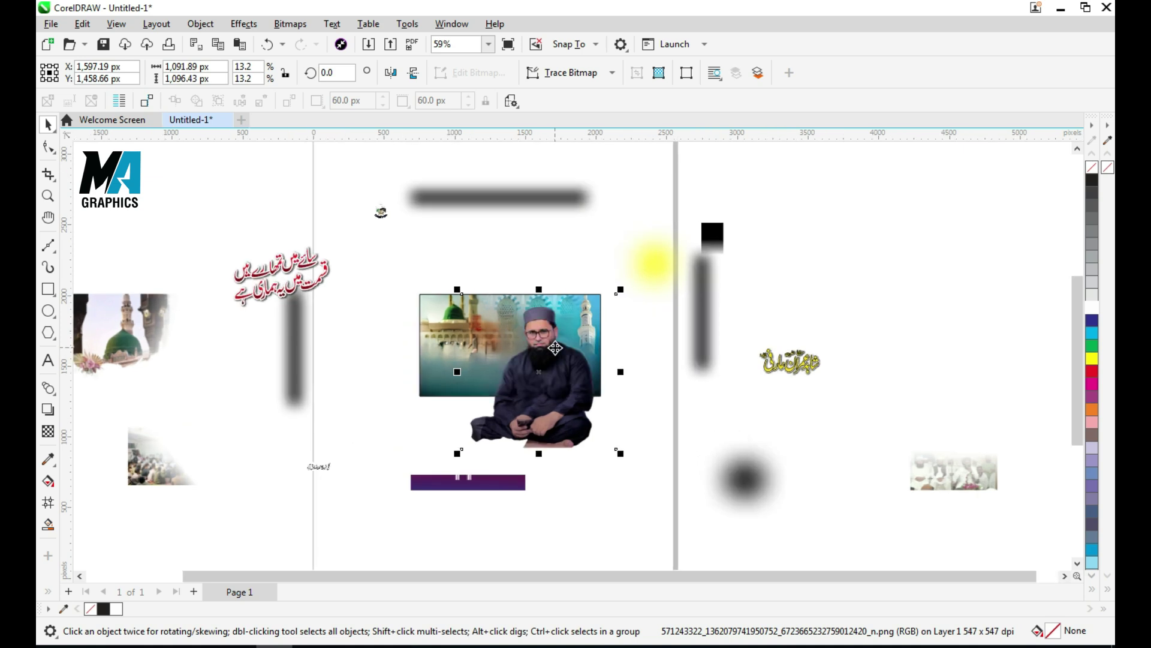
scroll(555, 348, "up", 5)
left_click_drag(551, 367, 577, 368)
- Centre the yellow glow on the man, raise it to his head and bring the man's cutout in front of it
left_click(773, 186)
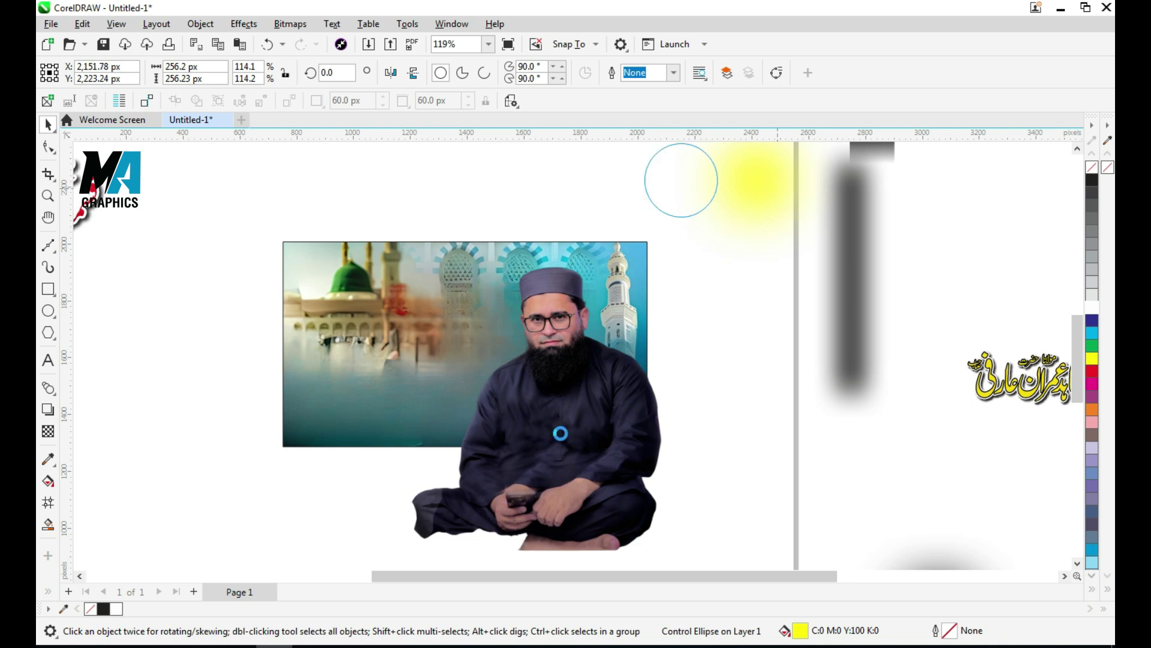
left_click(574, 419, "shift")
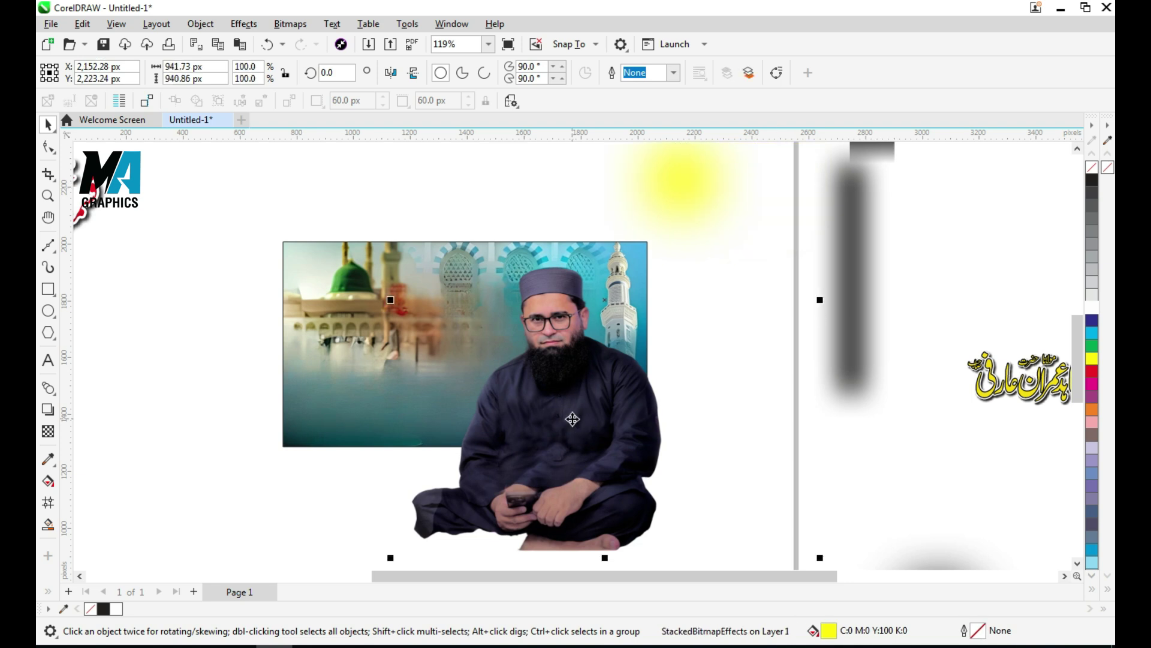
key("c")
key("e")
key("Escape")
left_click_drag(581, 387, 589, 313)
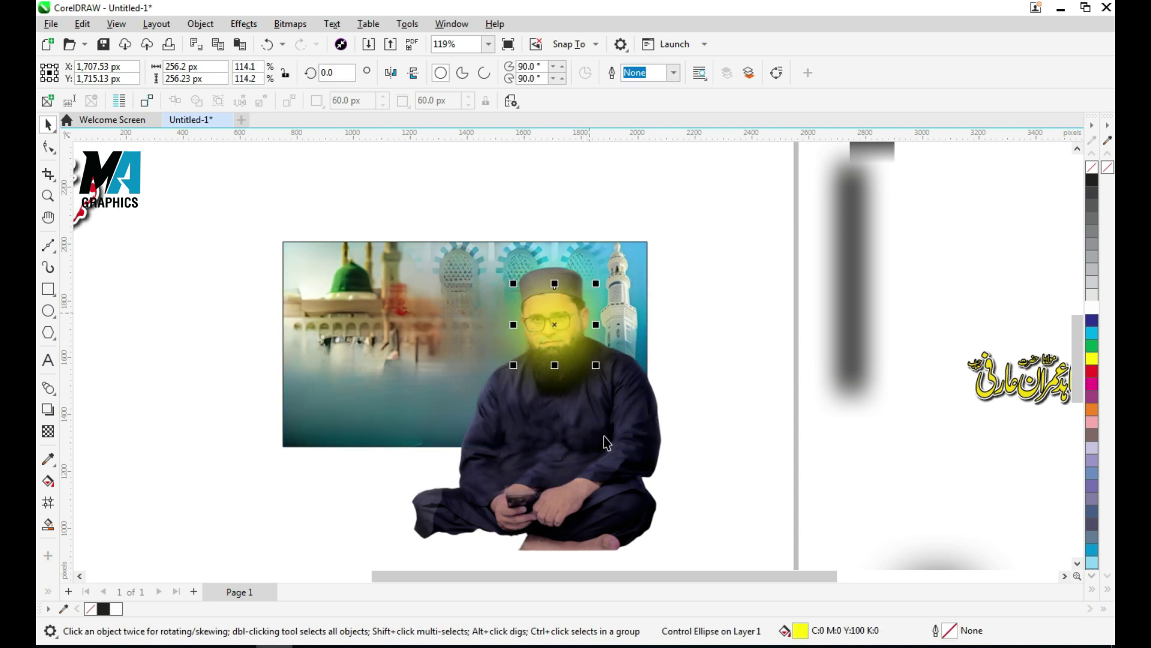
left_click(608, 442)
key("shift+Page_Up")
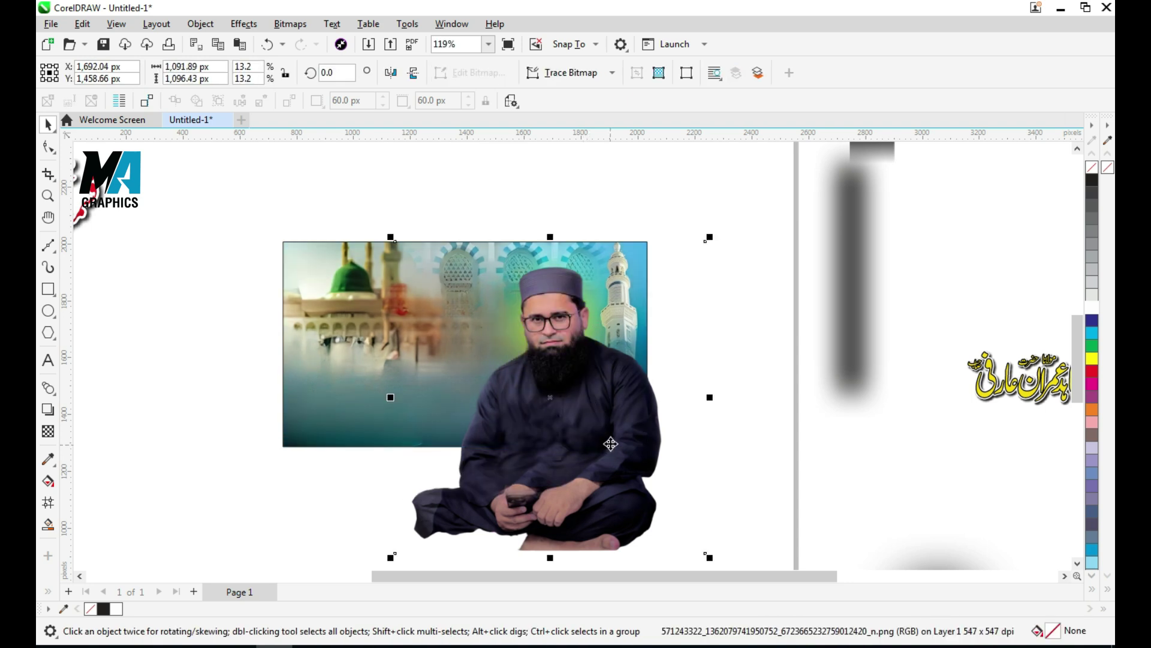
- Group the man's cutout with the yellow glow behind his head
scroll(584, 418, "down", 3)
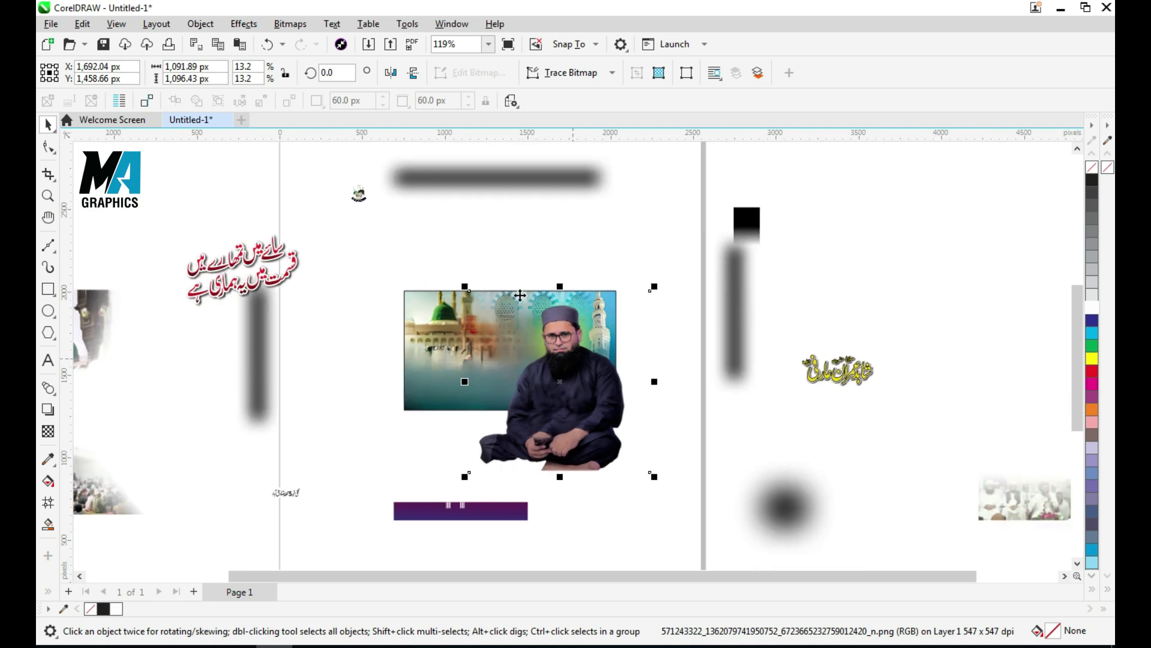
left_click_drag(443, 254, 647, 455)
left_click_drag(696, 488, 695, 488)
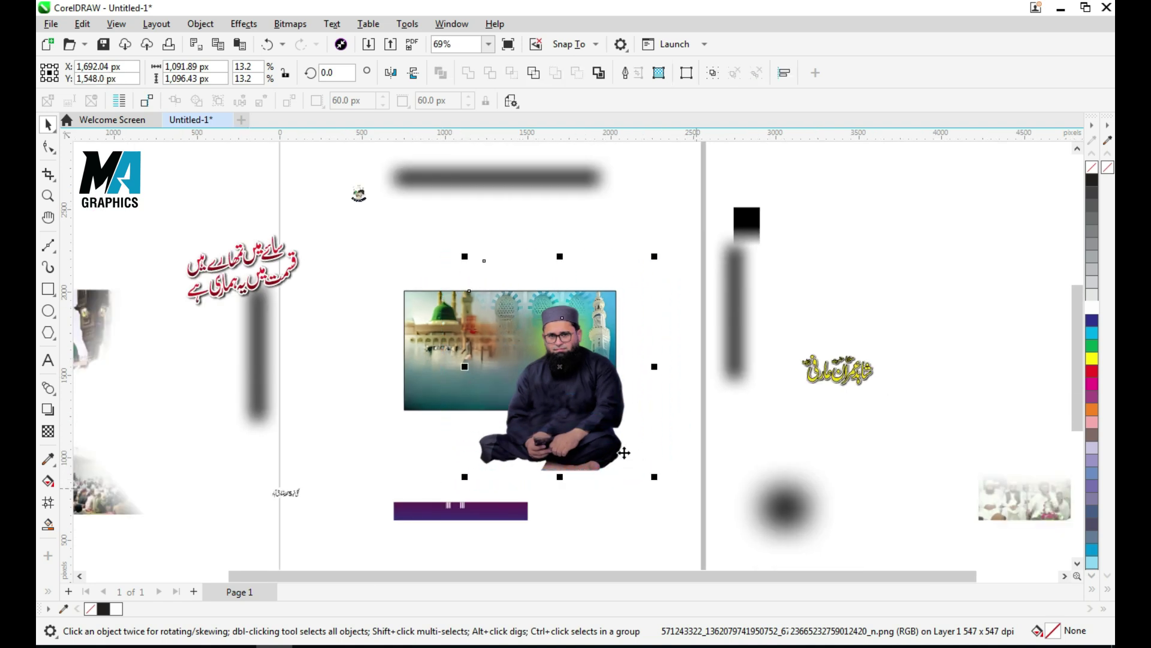
key("ctrl+g")
- Nudge the man-and-glow group up and to the right, and PowerClip it inside the background frame
left_click_drag(573, 373, 575, 373)
key("Up")
key("Up")
key("Up")
key("Right")
key("Right")
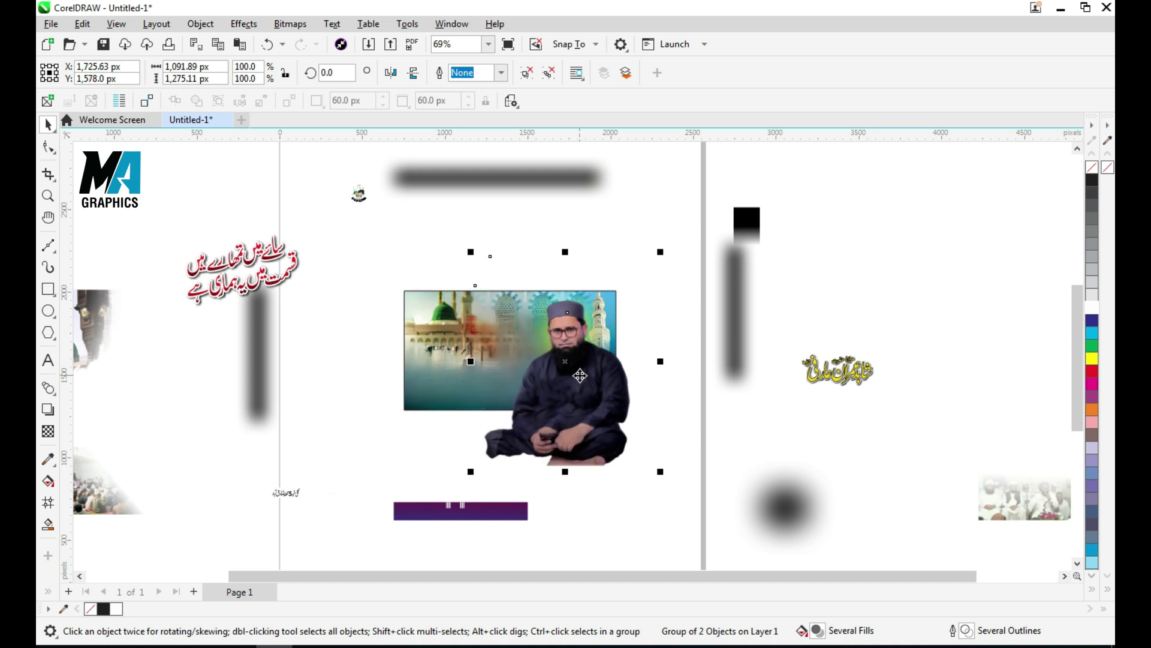
right_click(581, 377)
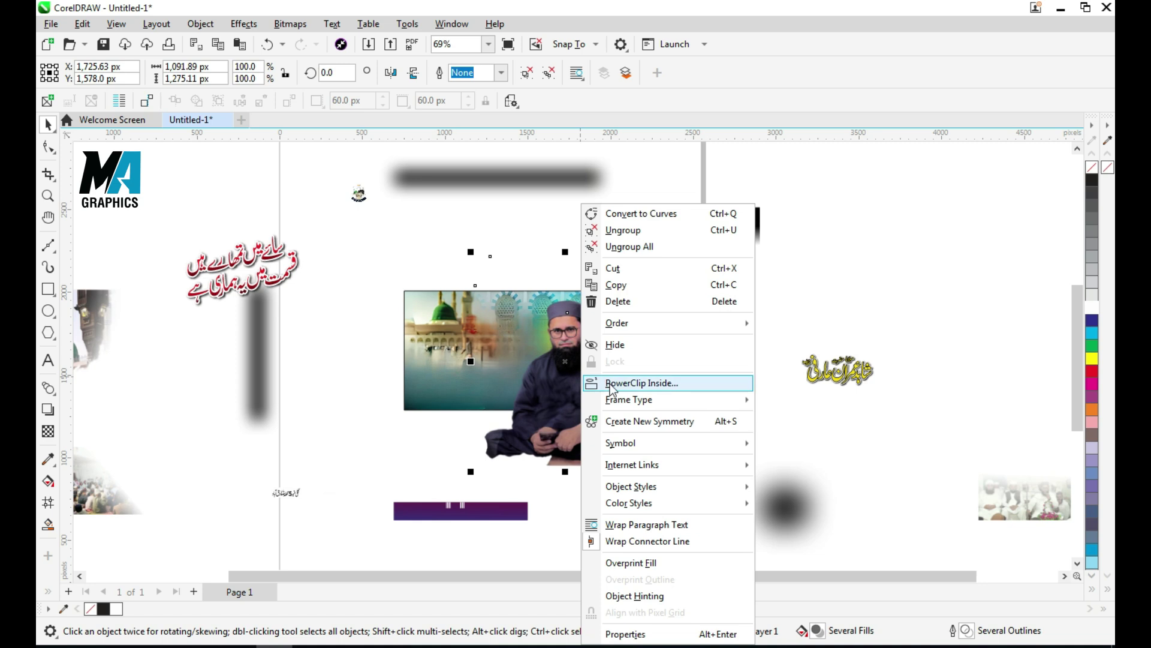
left_click(606, 381)
left_click(434, 322)
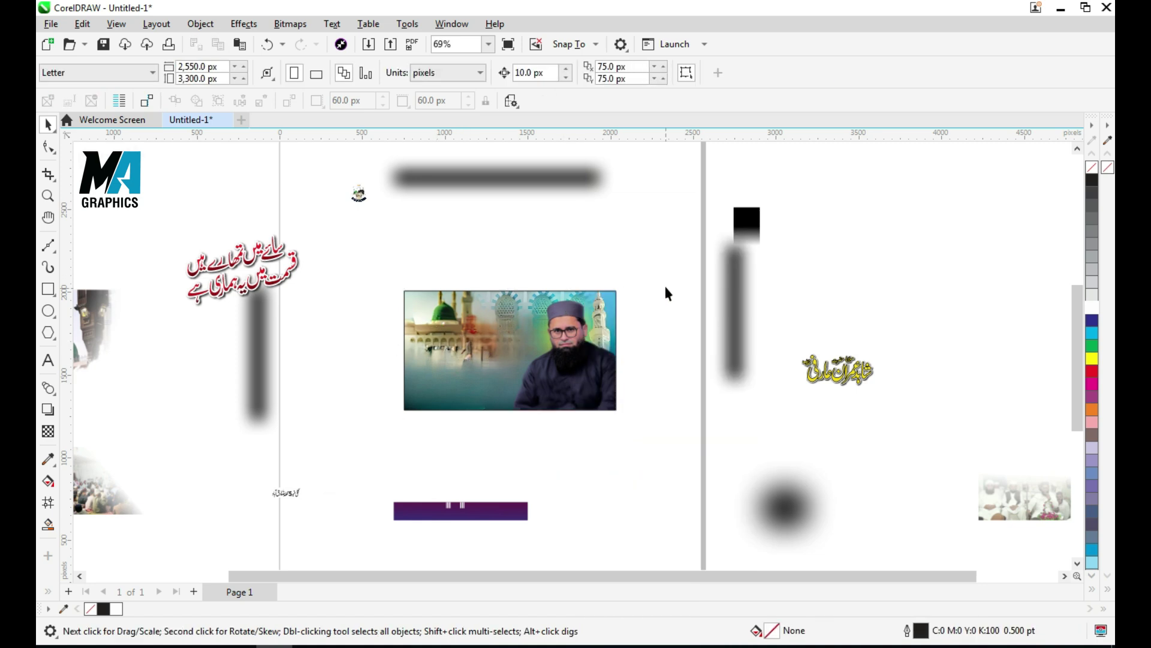
- Place the green-dome mosque image over the left part of the frame and PowerClip it inside
scroll(636, 338, "down", 1)
left_click_drag(222, 325, 474, 313)
scroll(495, 327, "up", 2)
scroll(502, 326, "up", 2)
scroll(411, 232, "down", 2)
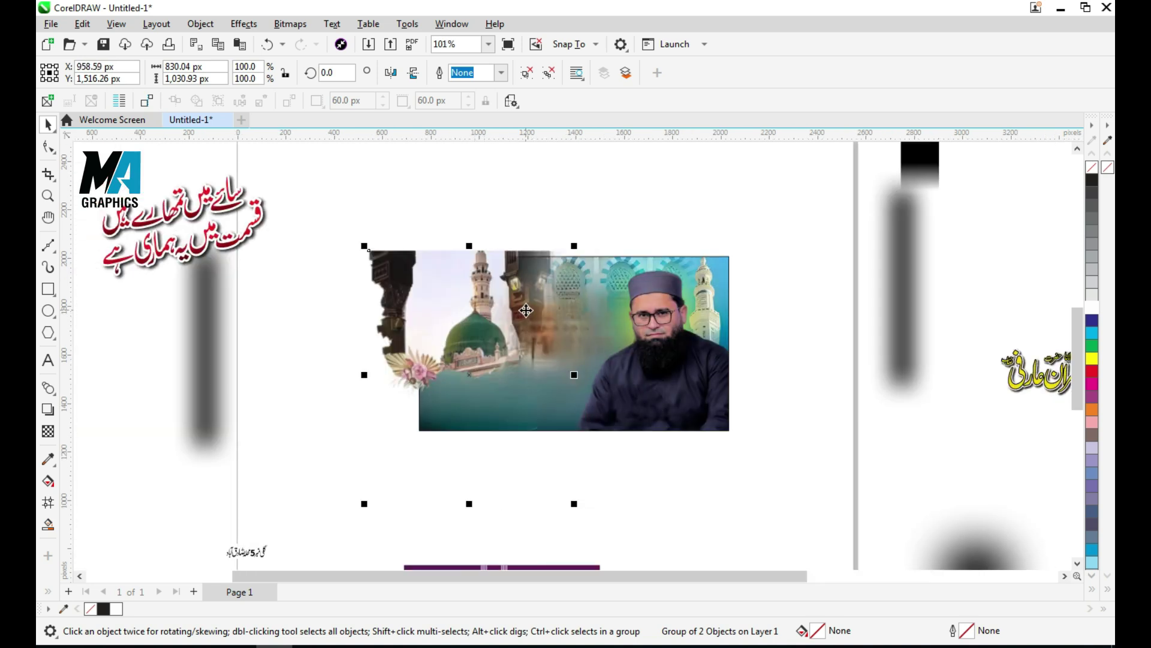
right_click(478, 292)
left_click(551, 380)
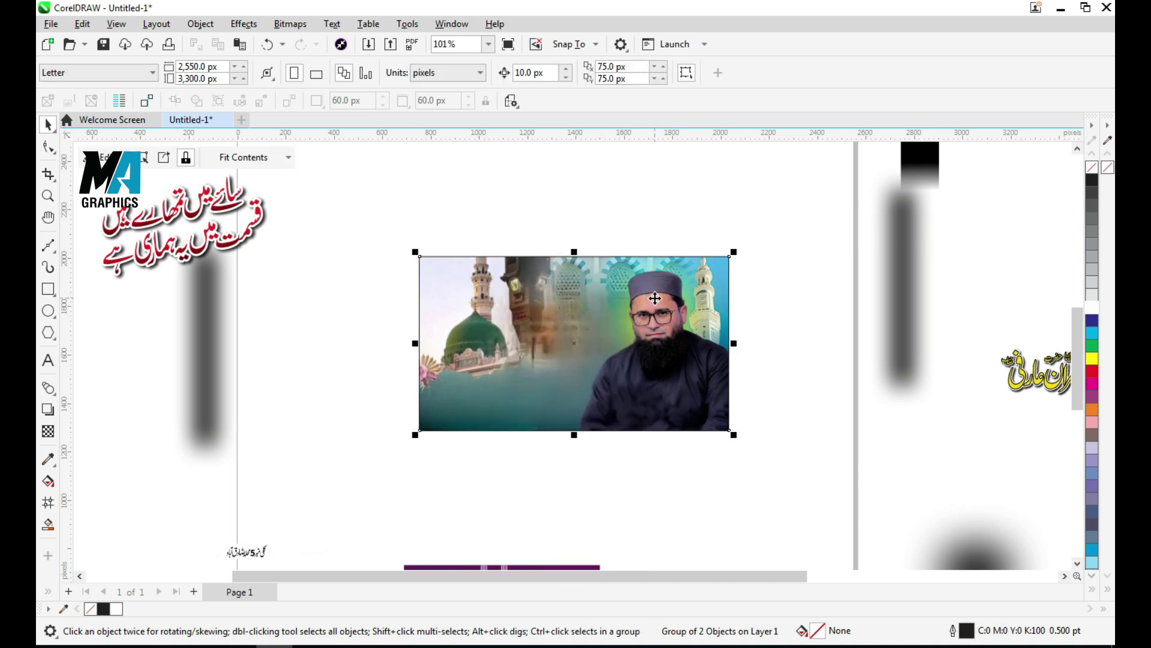
left_click(534, 229)
- Position the faded crowd photo in the frame's lower-left corner and PowerClip it inside
scroll(539, 337, "down", 2)
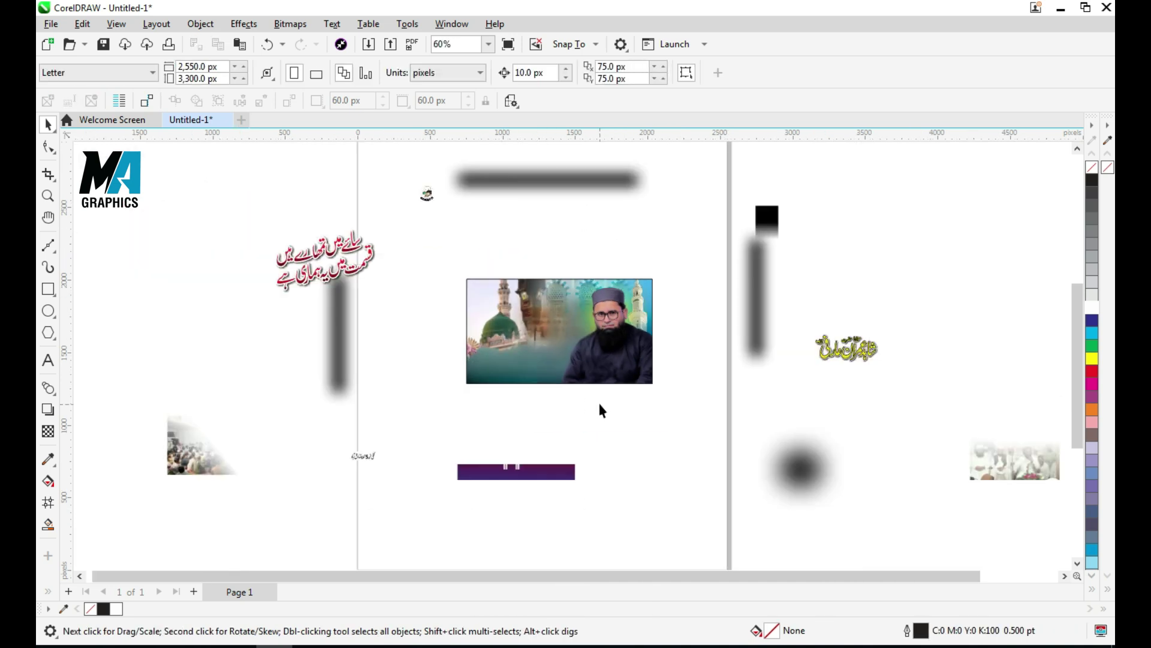
scroll(387, 342, "down", 1)
left_click_drag(234, 427, 464, 359)
scroll(464, 359, "up", 1)
scroll(464, 362, "up", 5)
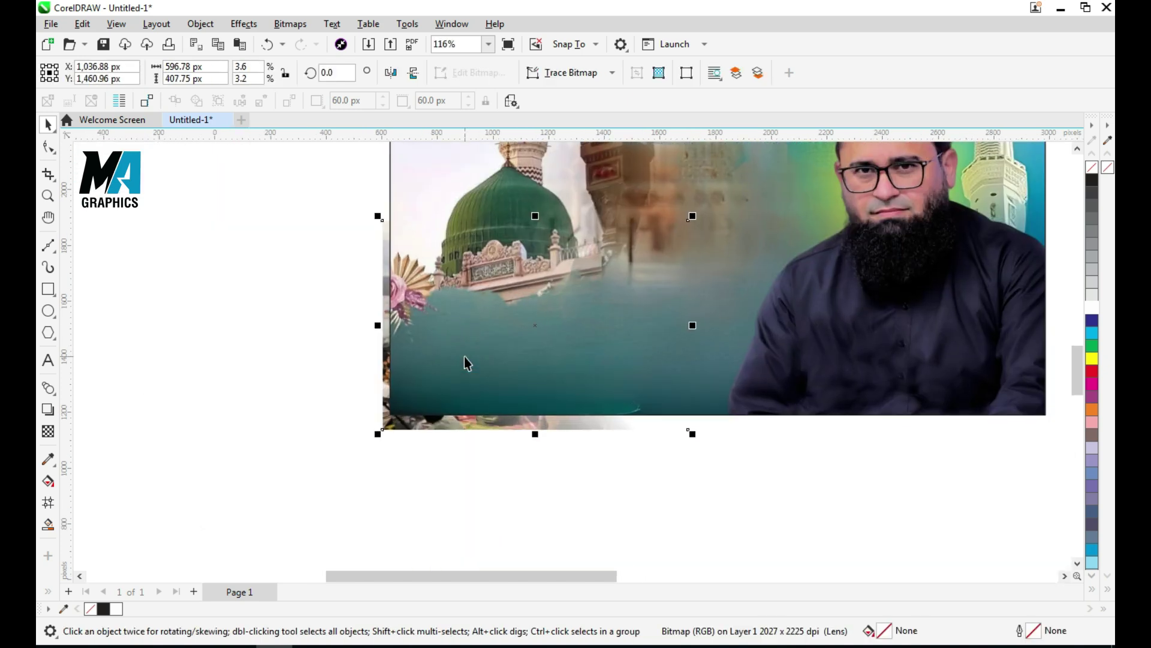
left_click_drag(473, 411, 473, 398)
right_click(454, 381)
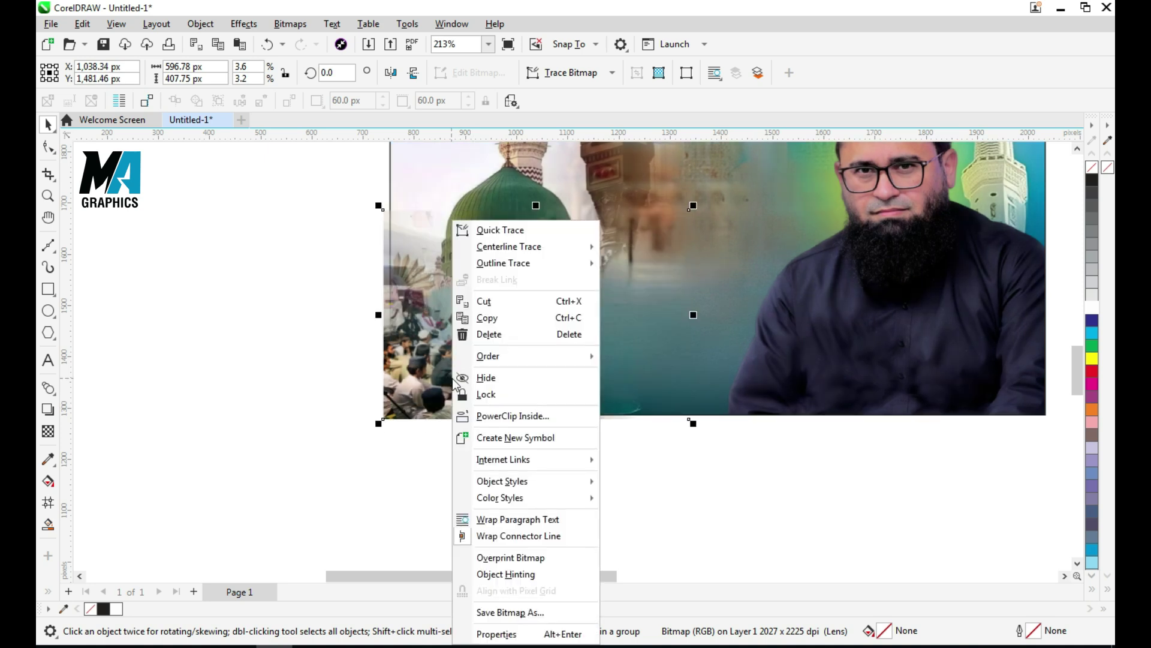
left_click(512, 416)
left_click(728, 378)
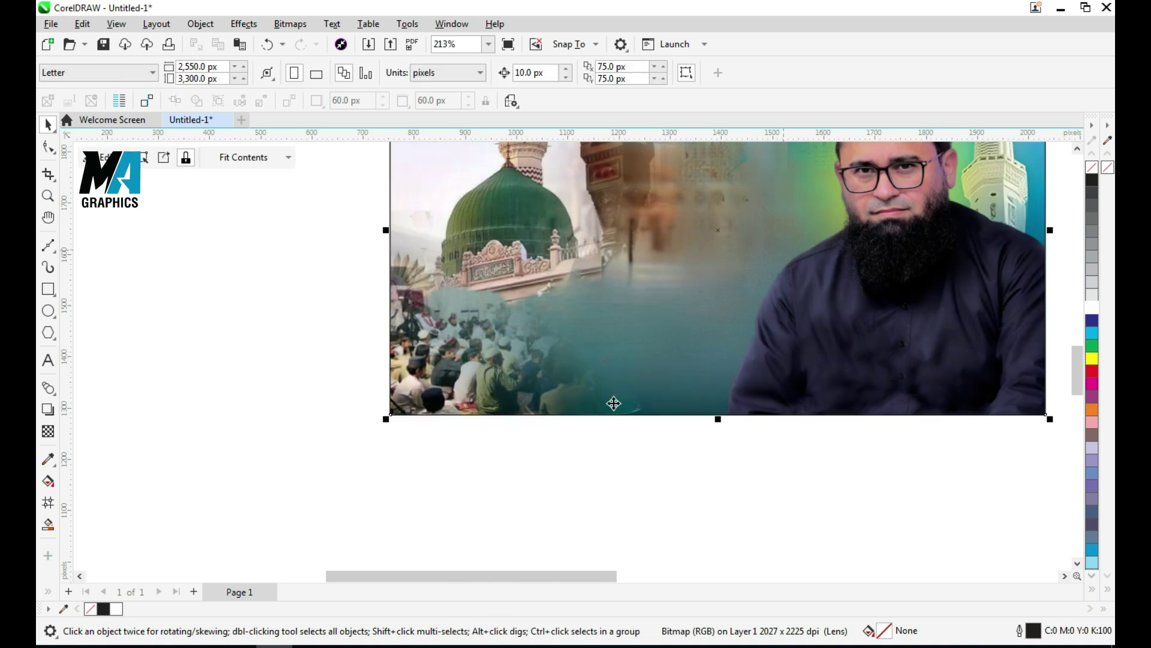
- Move the clipped crowd photo up inside the frame, leaving a teal strip free along the bottom edge
left_click(481, 380, "ctrl")
left_click_drag(480, 380, 447, 354)
scroll(434, 373, "down", 2)
left_click(357, 370)
left_click(446, 361, "ctrl")
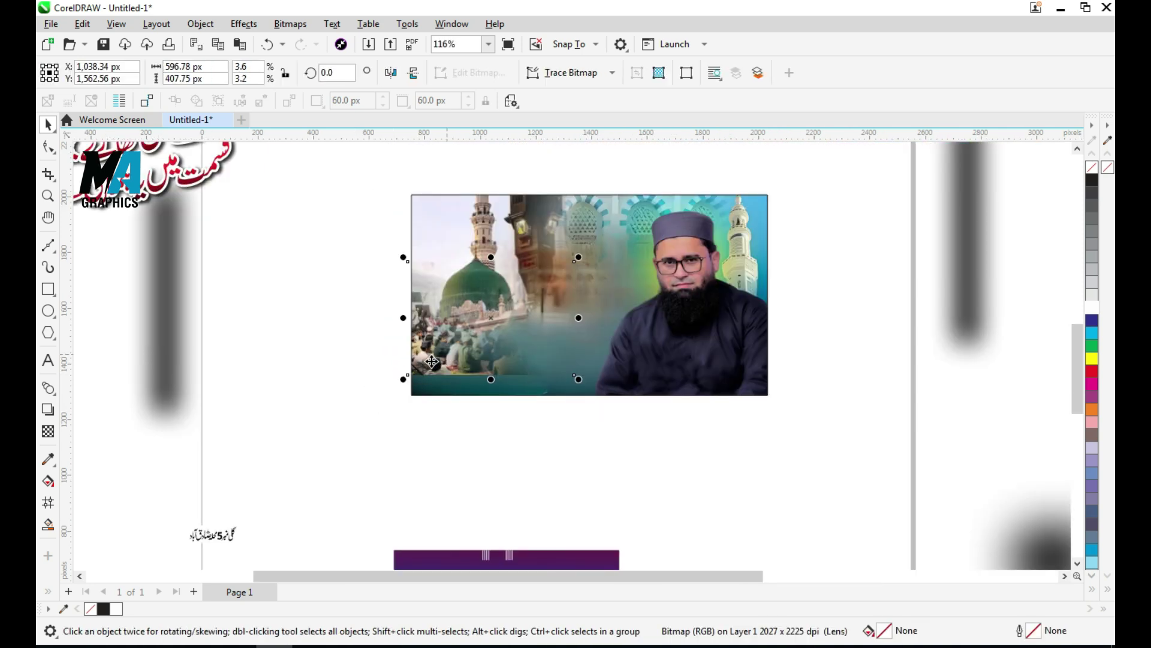
- Place the faded photo of seated men in white between the crowd and the man, and PowerClip it inside the frame
scroll(432, 362, "down", 2)
left_click(888, 422)
left_click_drag(973, 452, 496, 343)
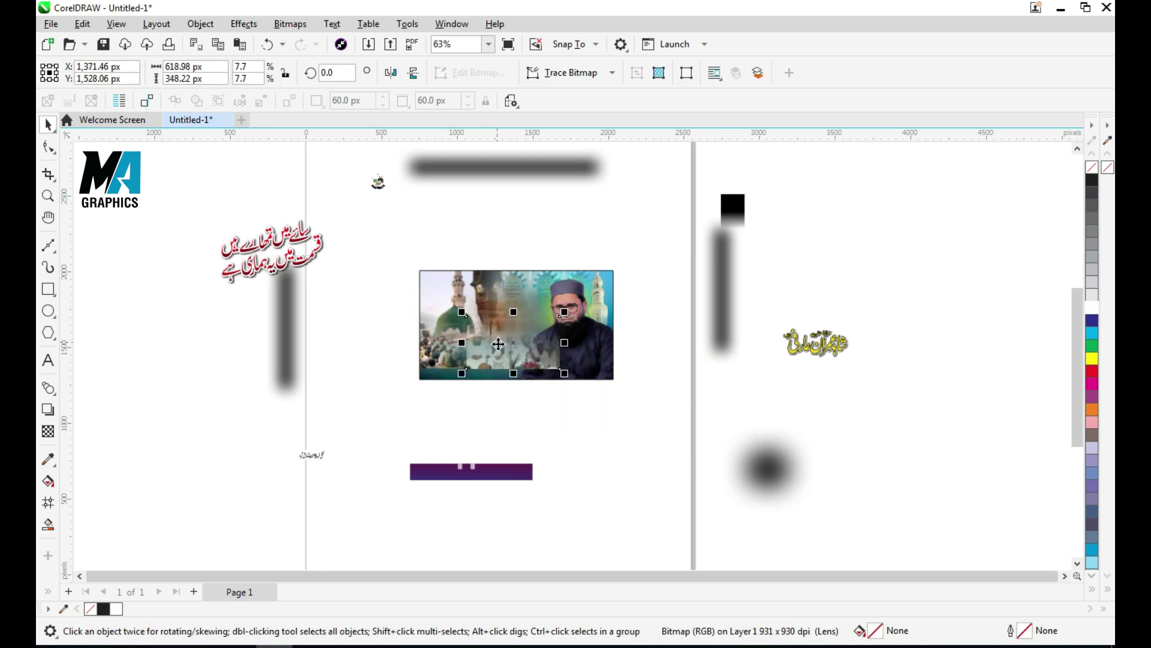
scroll(496, 343, "up", 3)
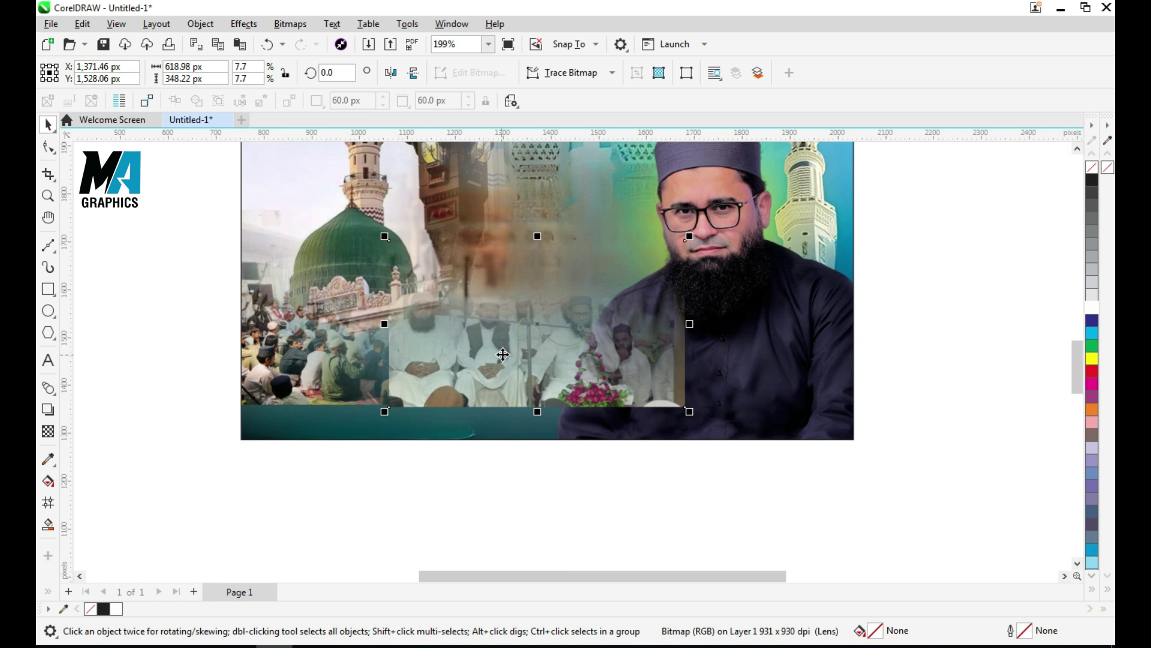
left_click_drag(519, 325, 496, 328)
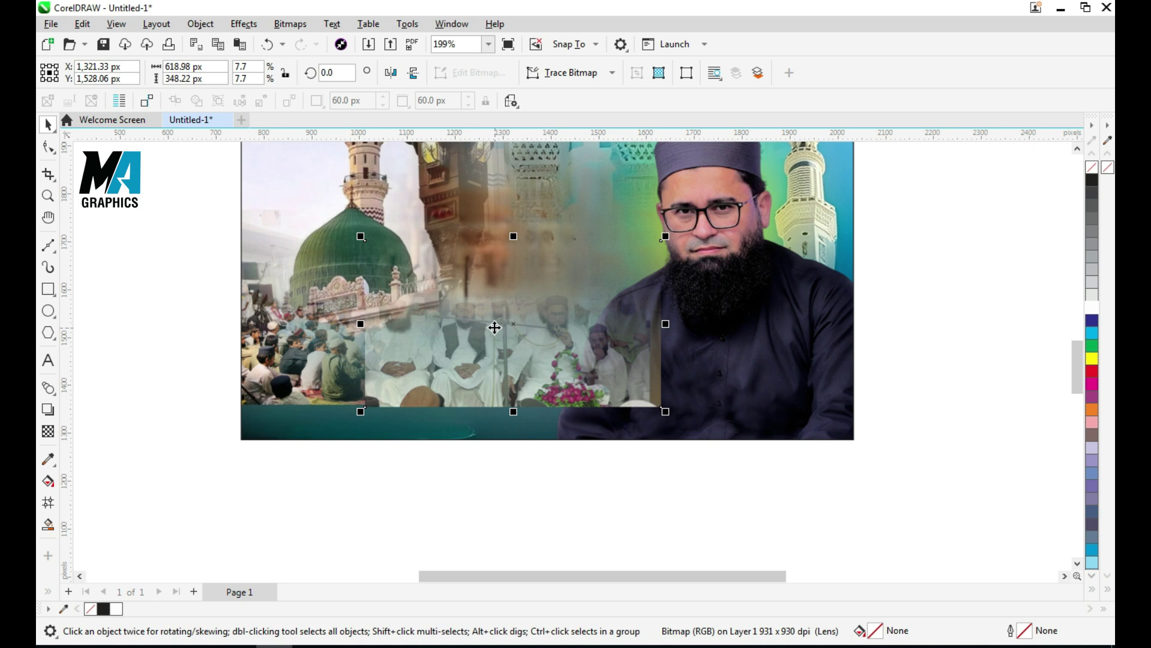
right_click(548, 332)
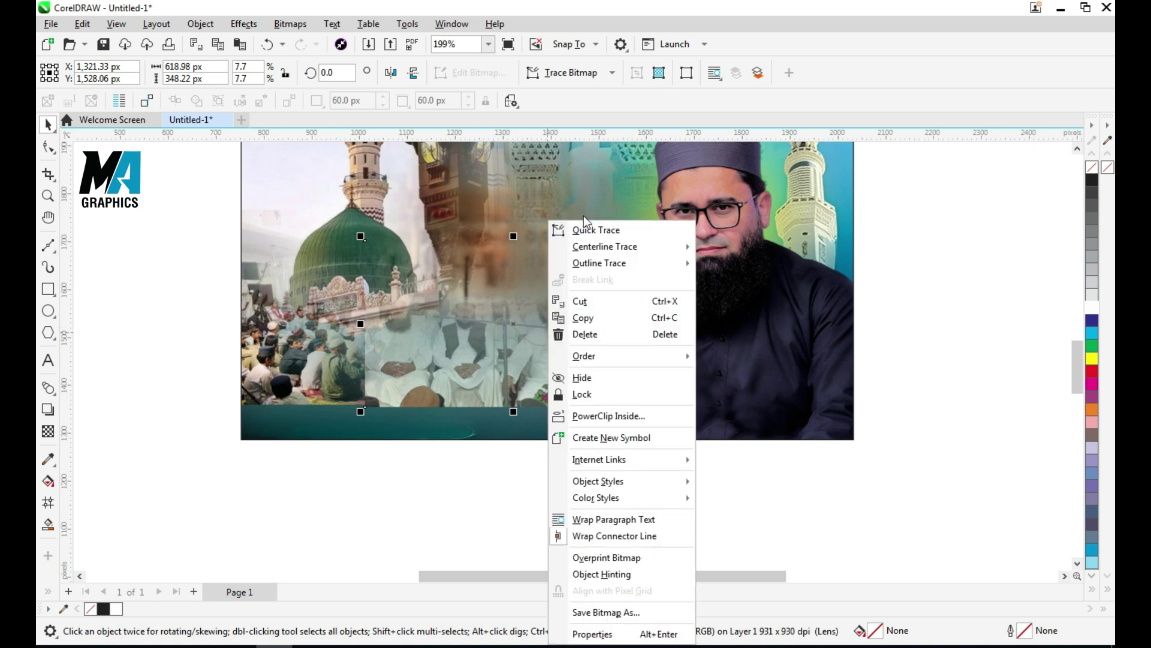
left_click(594, 414)
left_click(799, 345)
double_click(790, 357)
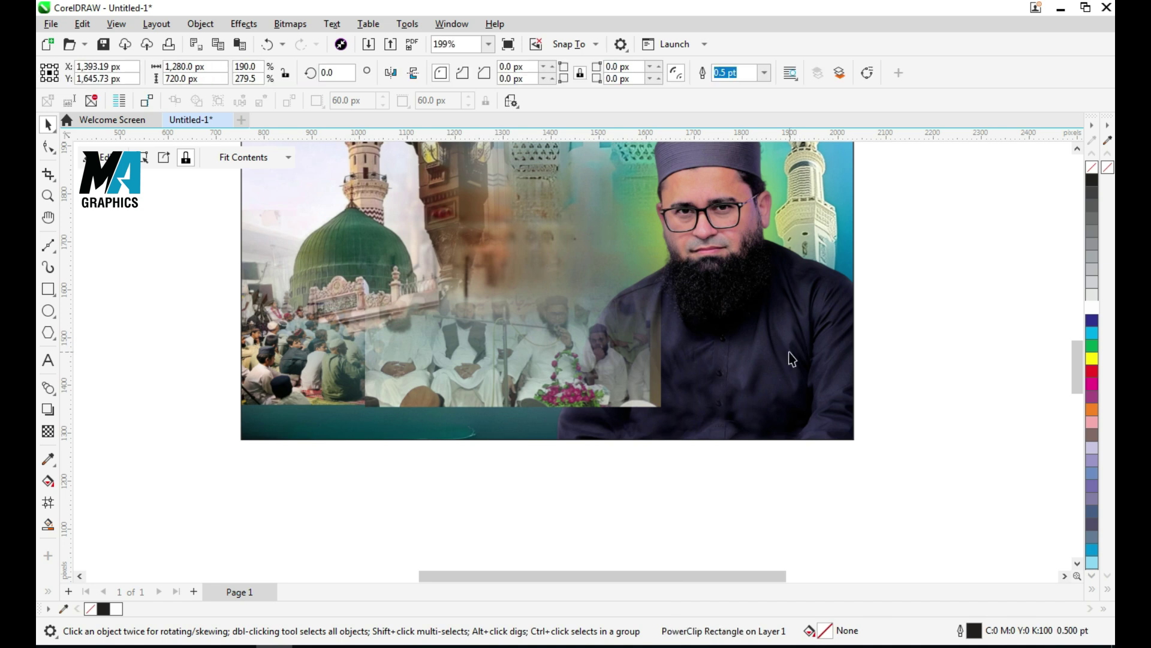
- Open the frame's PowerClip contents and bring the seated man's portrait in front of the photo of men in white
scroll(573, 363, "down", 1)
scroll(435, 368, "down", 1)
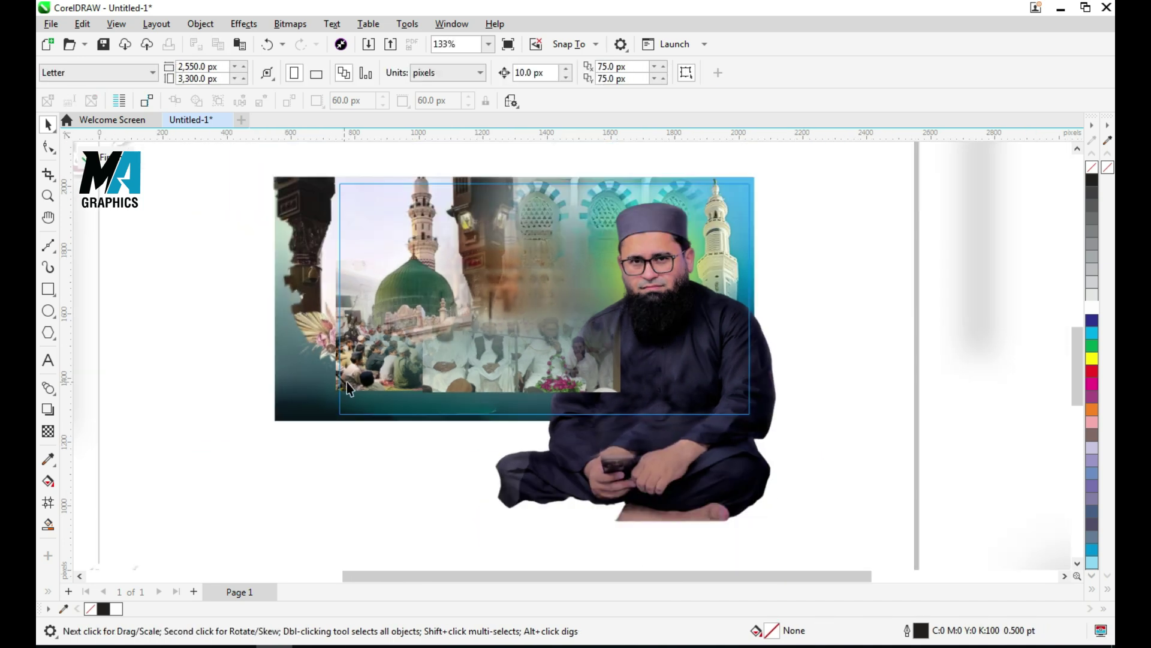
left_click(351, 384)
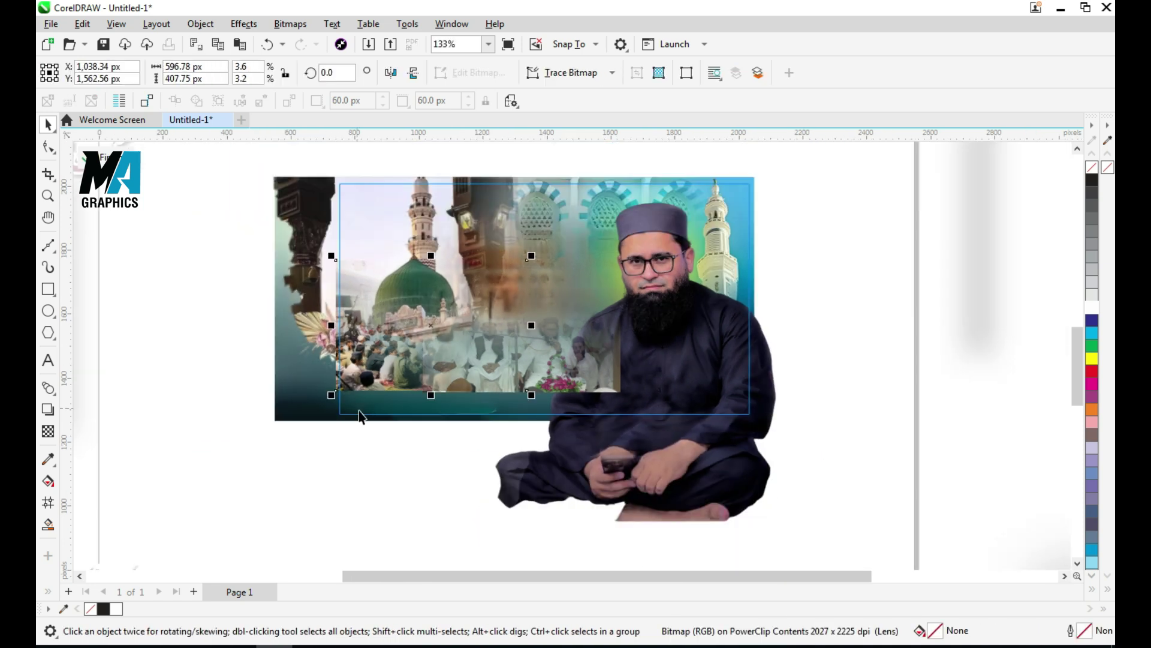
left_click(701, 484)
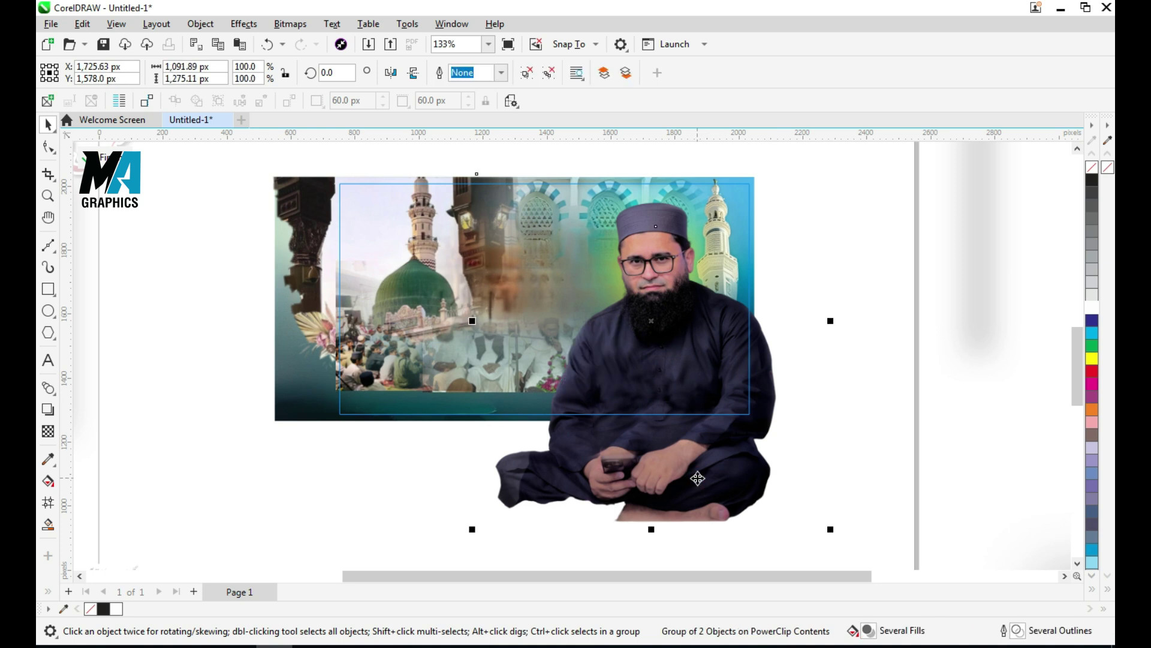
left_click(931, 384)
- Shift the photo of seated men in white 40 px left inside the frame, and finish editing the PowerClip contents
left_click(360, 372)
left_click(551, 372)
left_click(457, 361)
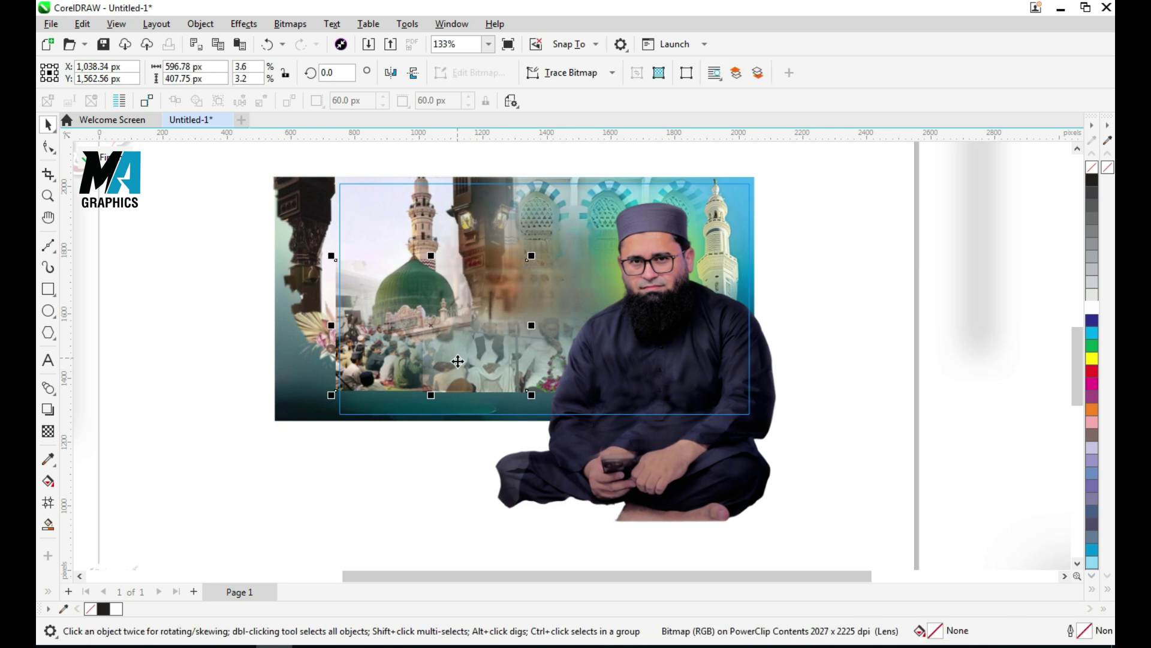
left_click(448, 402)
left_click(448, 396)
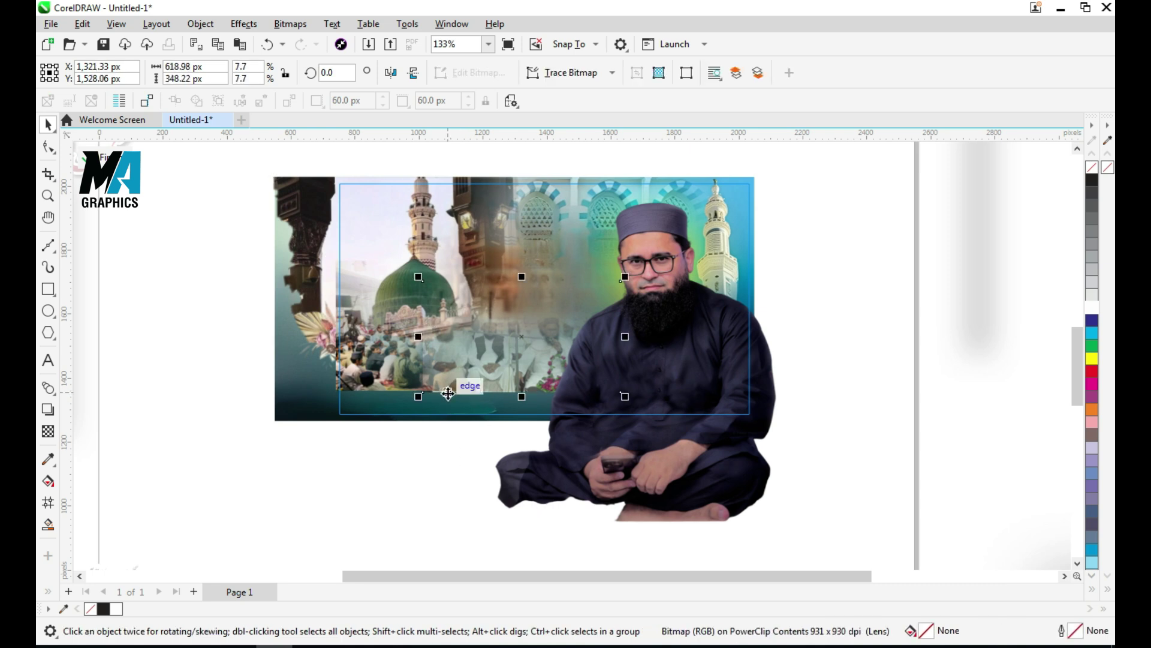
key("Left")
key("Left")
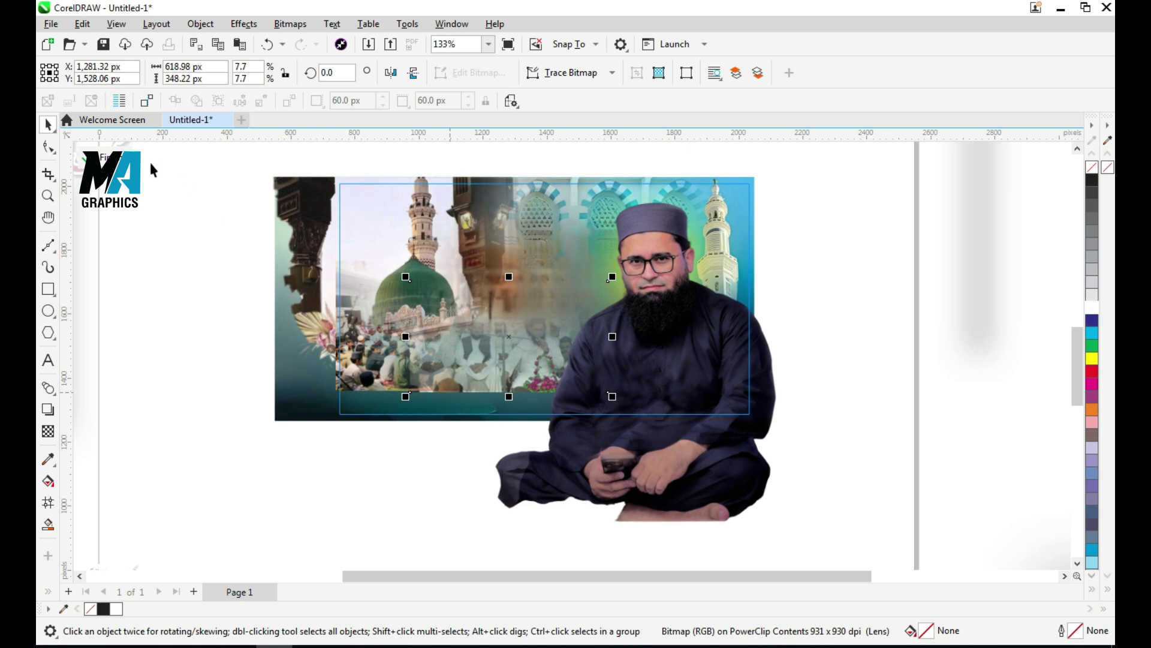
left_click(120, 157)
left_click(164, 306)
- Place the purple banner with the white outline along the frame's lower-left edge and PowerClip it inside the frame
scroll(488, 342, "down", 2)
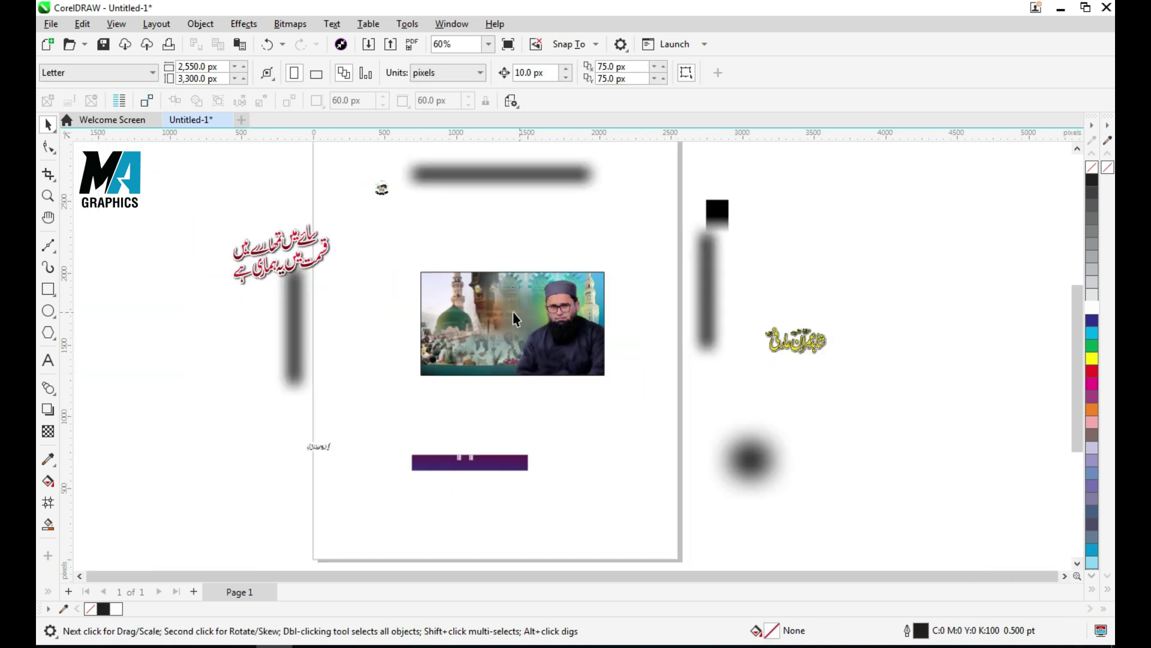
left_click_drag(514, 465, 521, 378)
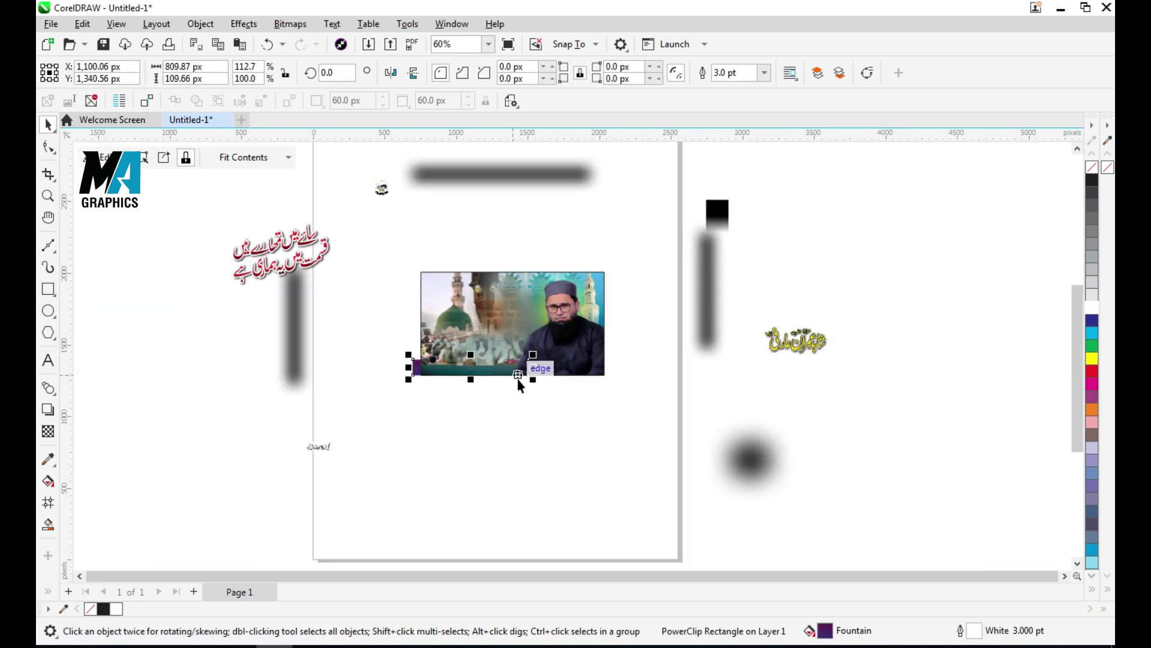
scroll(514, 380, "up", 3)
scroll(485, 367, "up", 4)
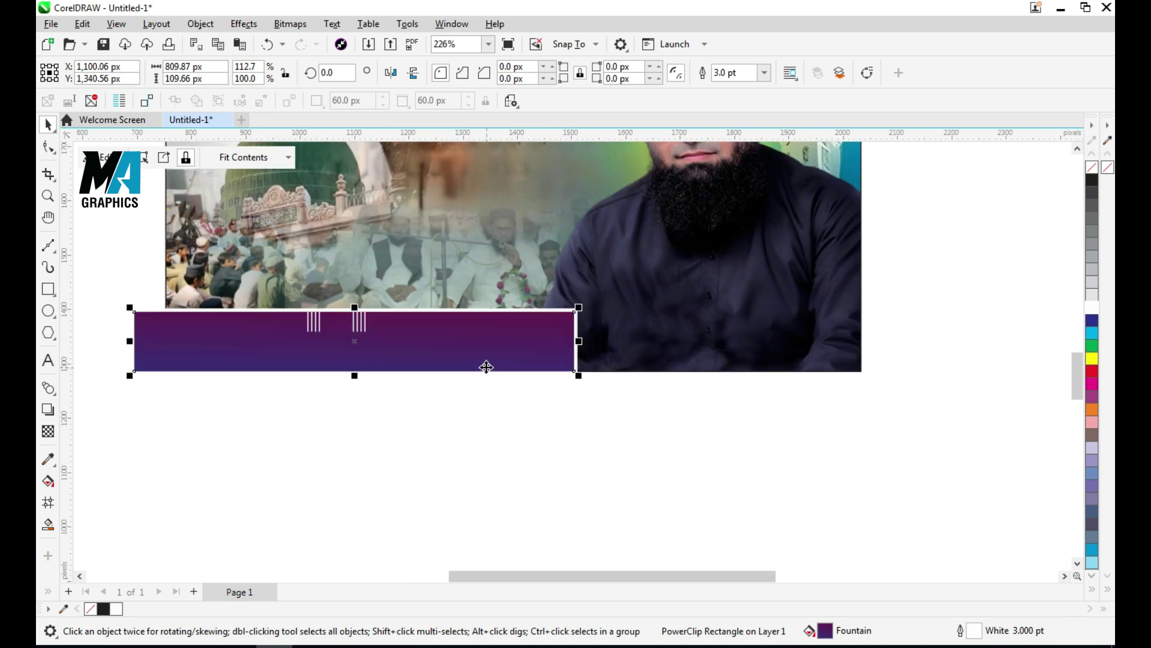
right_click(488, 334)
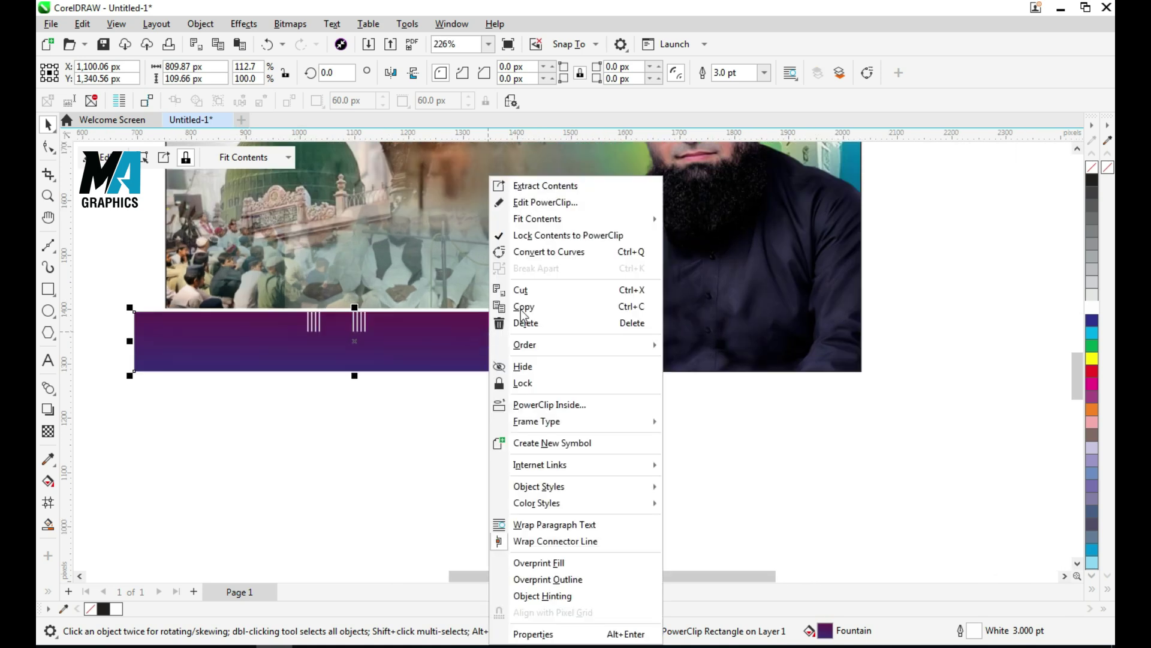
left_click(506, 404)
left_click(498, 243)
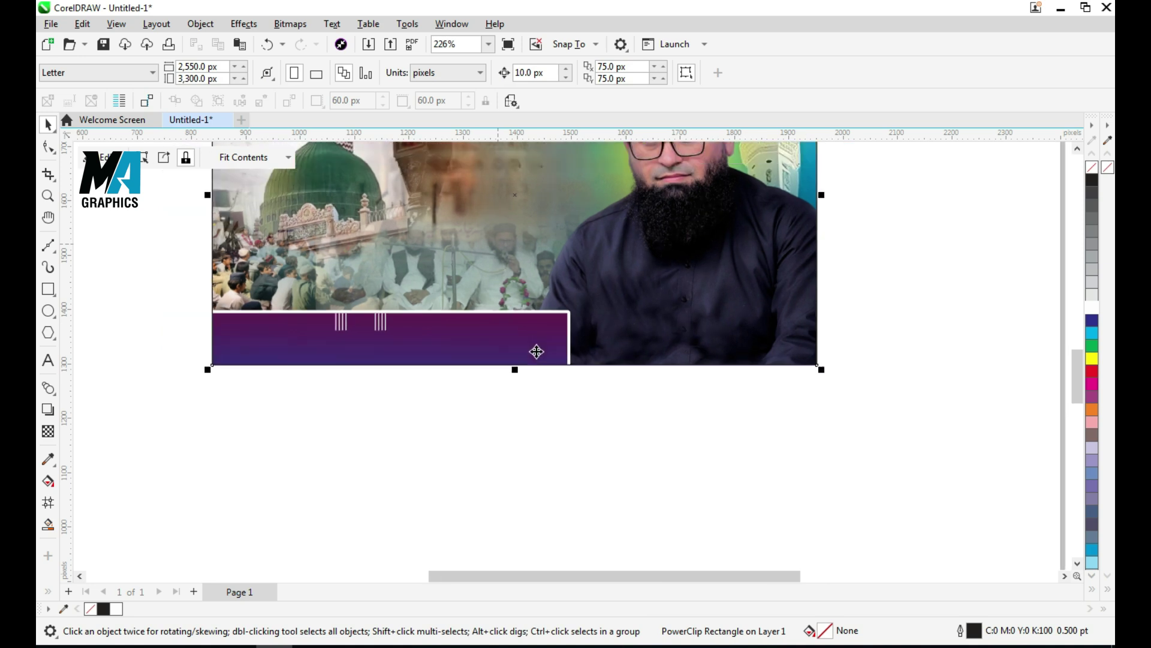
- Bring the man's portrait in front of the purple banner within the clipped frame
scroll(536, 351, "down", 2)
left_click(624, 330, "ctrl")
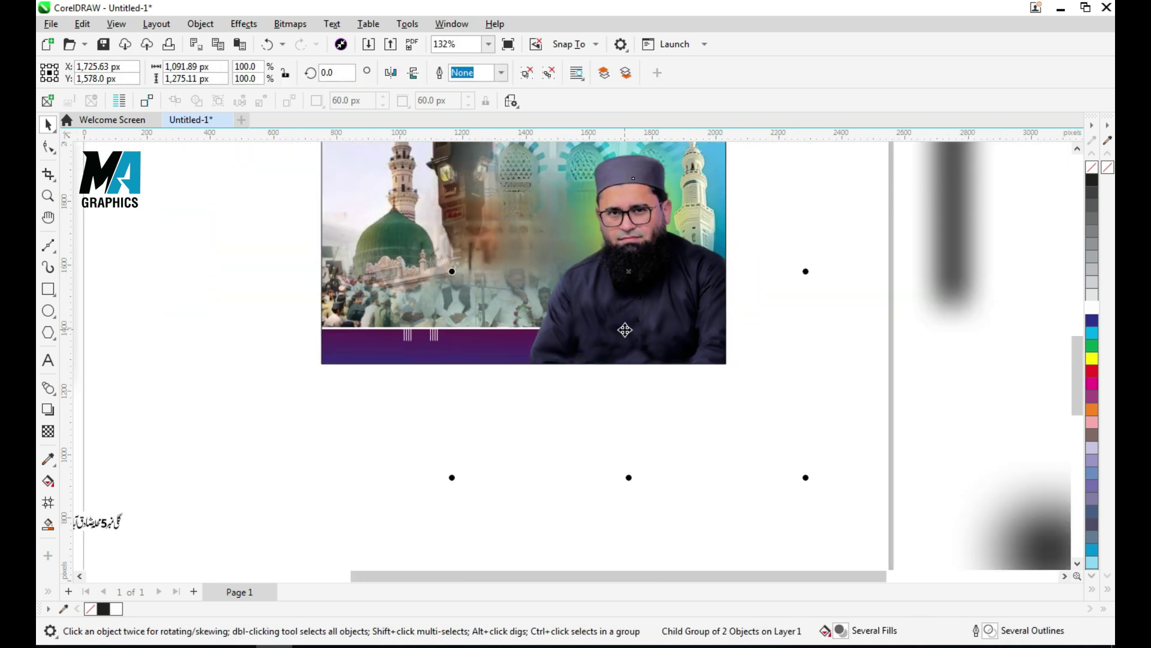
scroll(613, 364, "down", 2)
left_click(351, 324)
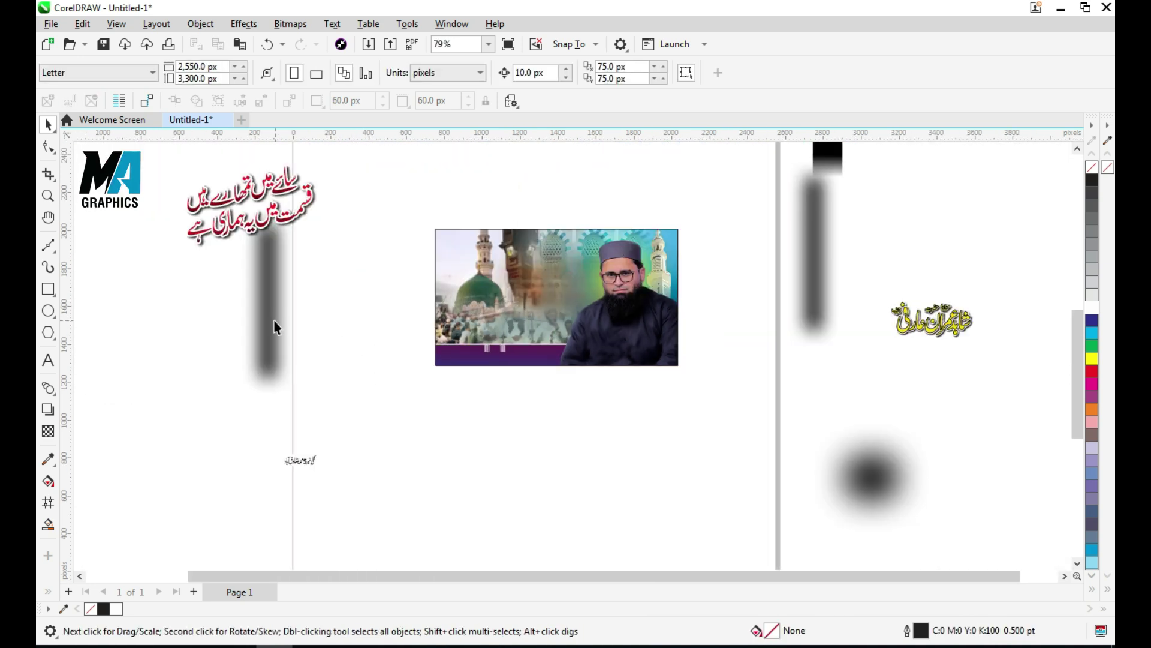
- Place the two-line red Urdu slogan between the mosque and the man, and shift the green-dome mosque image left inside the frame
left_click_drag(279, 226, 575, 266)
scroll(577, 272, "up", 2)
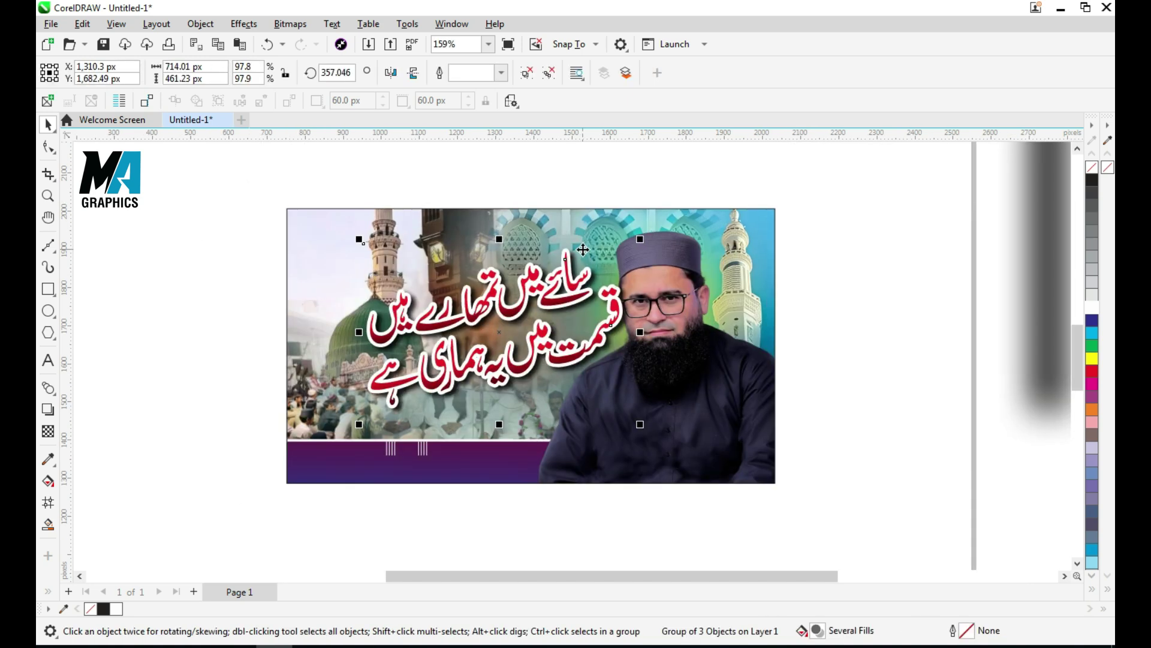
key("Down")
key("Left")
key("Down")
key("Left")
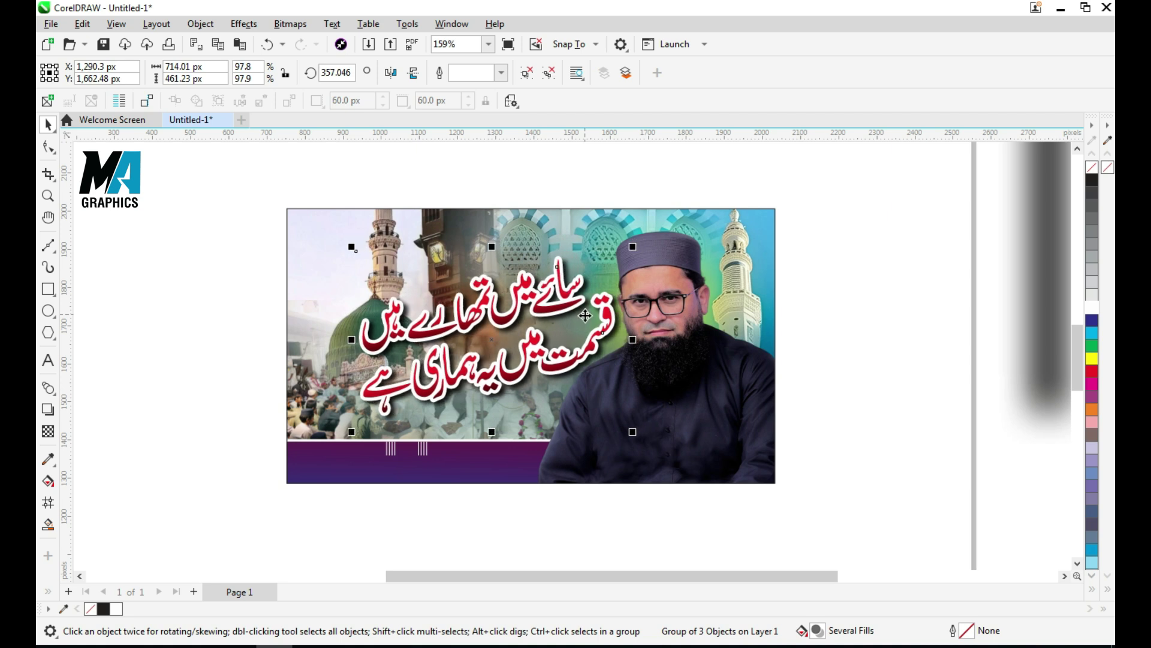
left_click(322, 242, "ctrl")
mouse_move(322, 242)
left_mouse_down()
mouse_move(301, 232)
mouse_move(313, 240)
left_mouse_up()
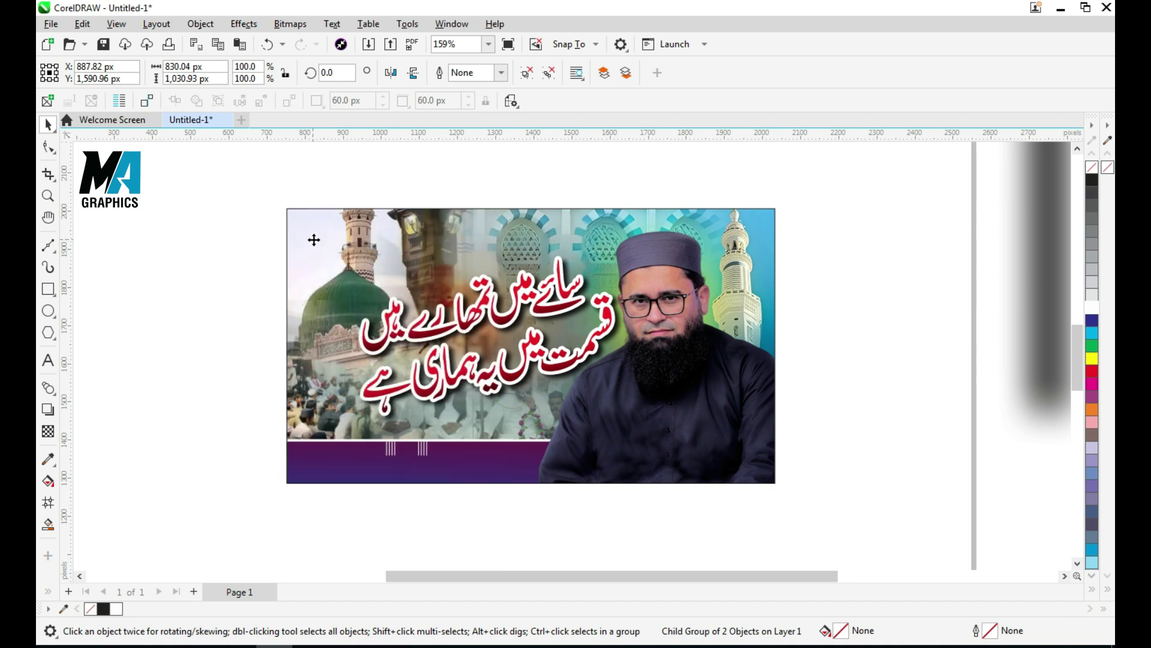
- PowerClip the red Urdu slogan inside the thumbnail frame
left_click(564, 282)
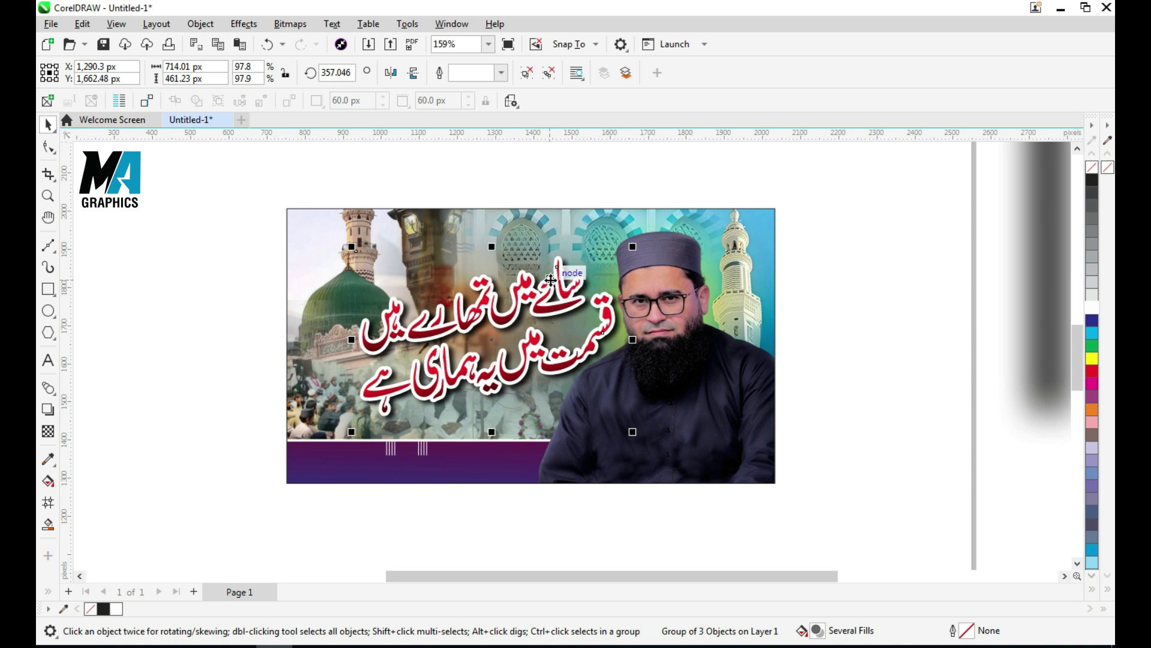
right_click(550, 279)
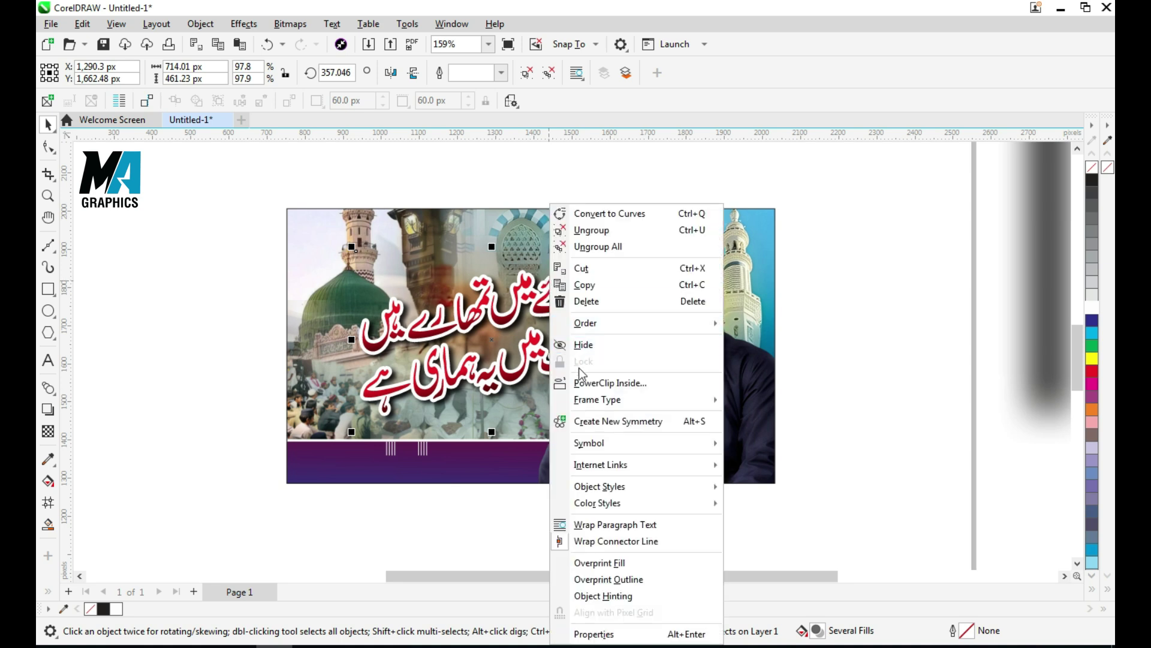
left_click(610, 383)
left_click(749, 280)
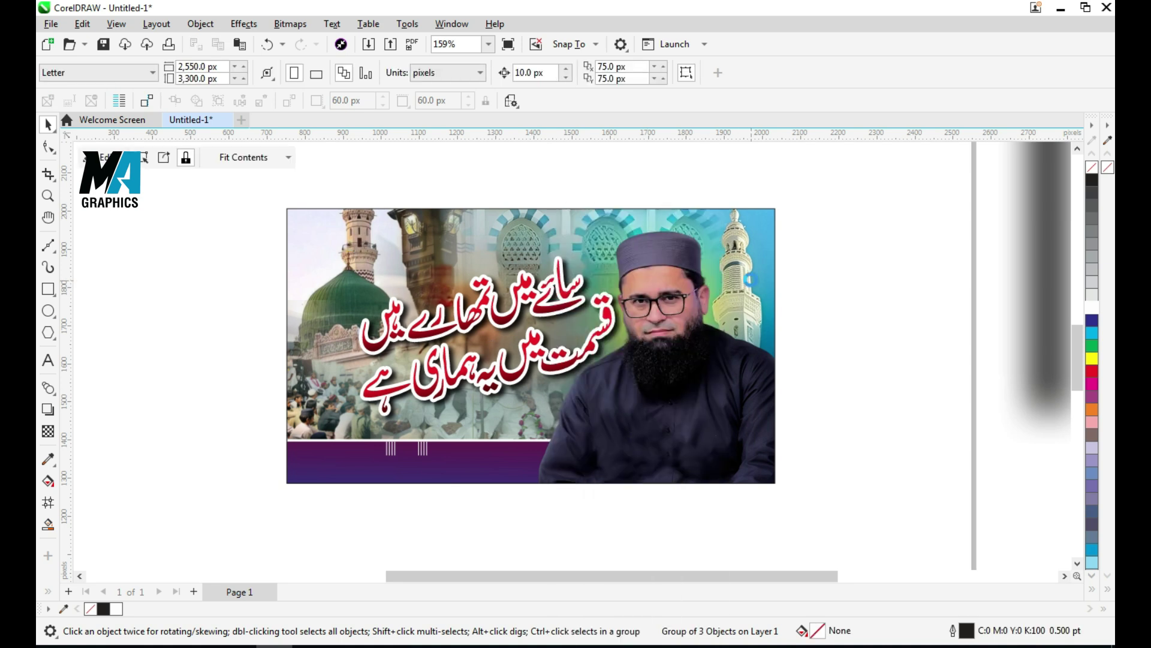
left_click(834, 283)
- Move the man's portrait about 43 px to the right inside the frame, away from the slogan
left_click(681, 295, "ctrl")
left_click_drag(687, 293, 696, 293)
scroll(665, 296, "down", 2)
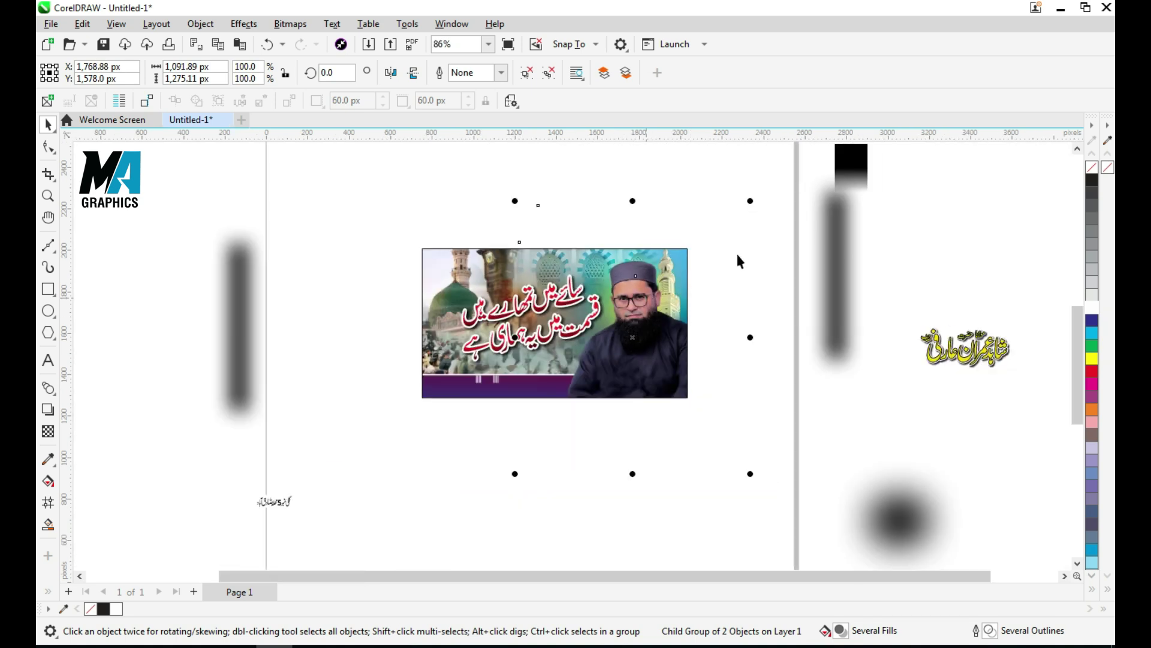
left_click(747, 261)
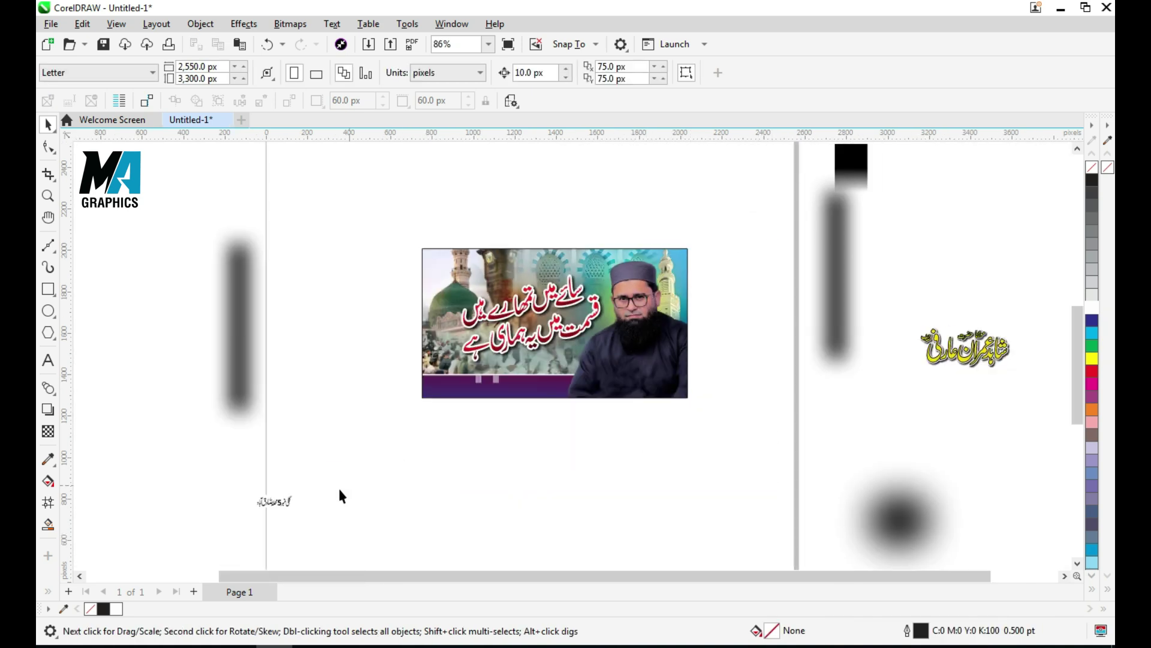
- Place the Urdu madrasa name and address text, with its white label box, on the purple banner beside the man
left_click_drag(158, 506, 158, 507)
left_click_drag(282, 500, 494, 391)
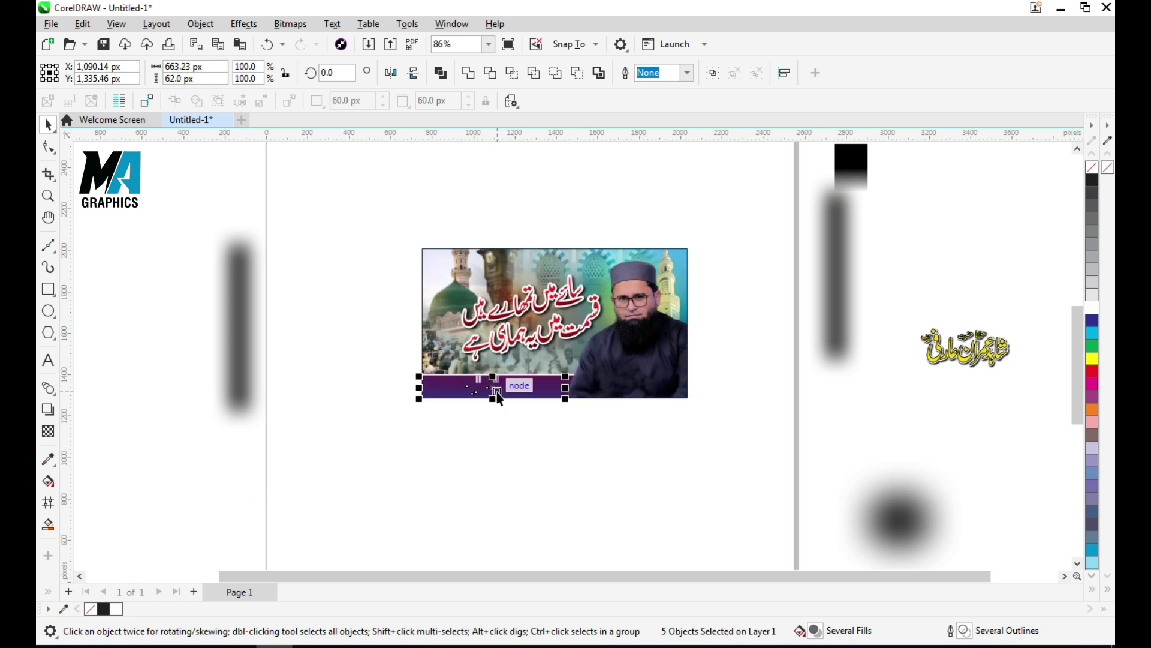
scroll(496, 394, "up", 3)
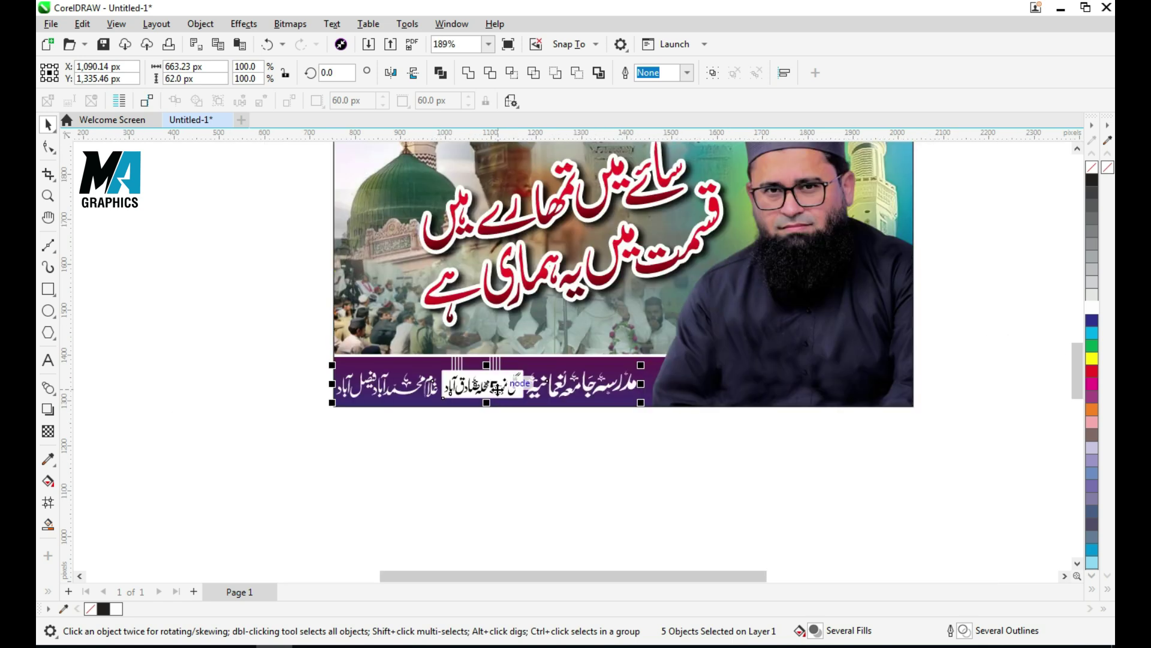
scroll(498, 389, "up", 3)
left_click_drag(498, 389, 503, 391)
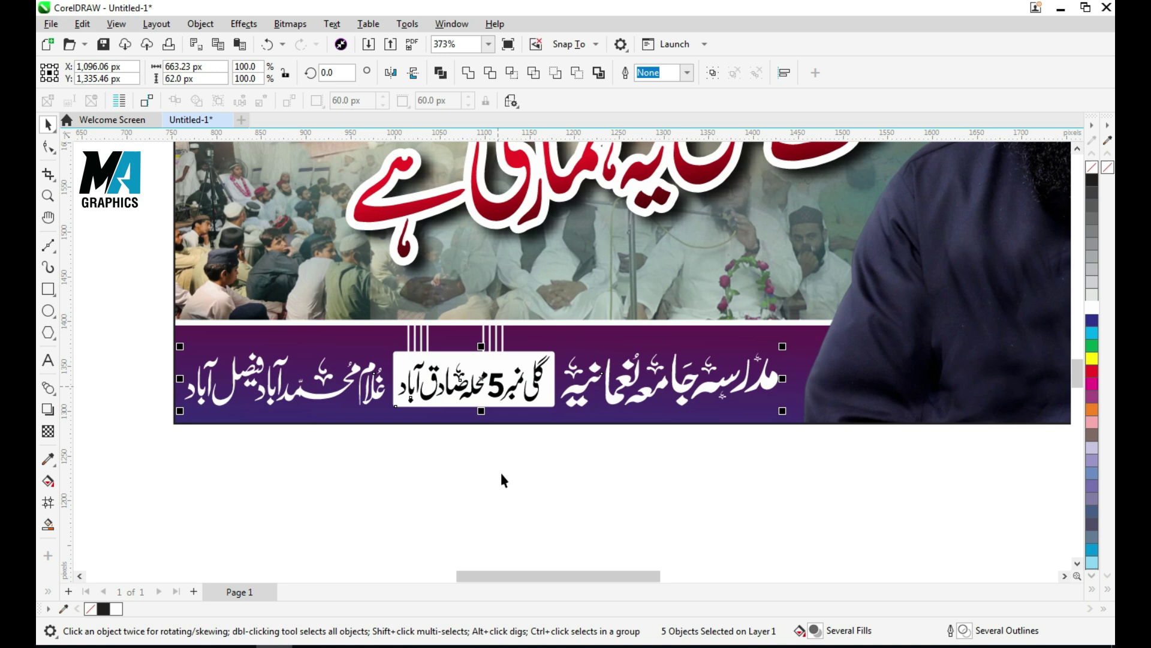
- Nudge the banner's white vertical stripes right so they sit centred above the white label box
left_click(485, 331, "ctrl")
left_click(486, 335, "ctrl")
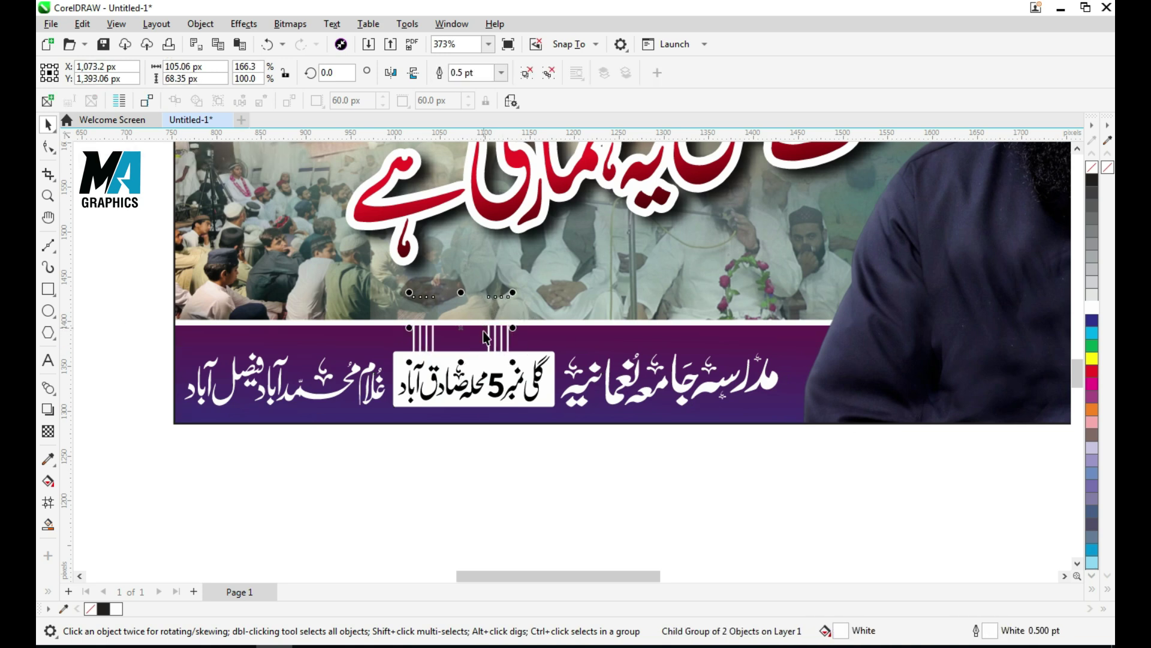
key("Right")
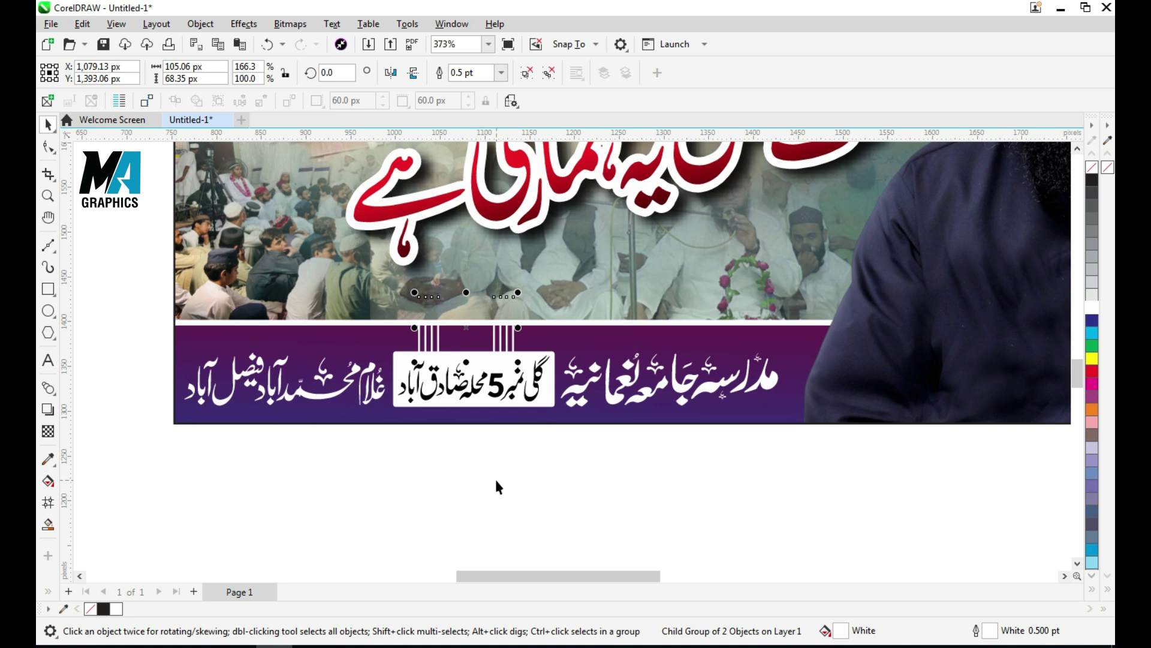
key("Right")
left_click(496, 476)
- Place the black fading rectangle over the frame's top edge beside the minaret and PowerClip it inside the frame
scroll(496, 476, "down", 1)
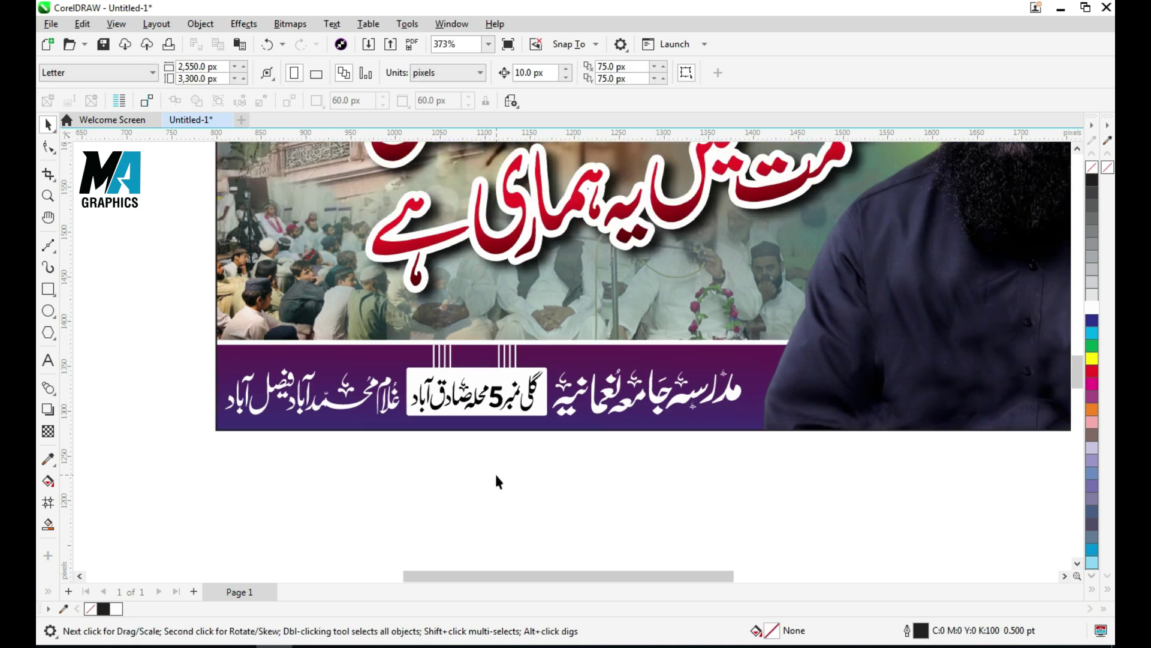
scroll(496, 481, "down", 2)
scroll(487, 474, "down", 1)
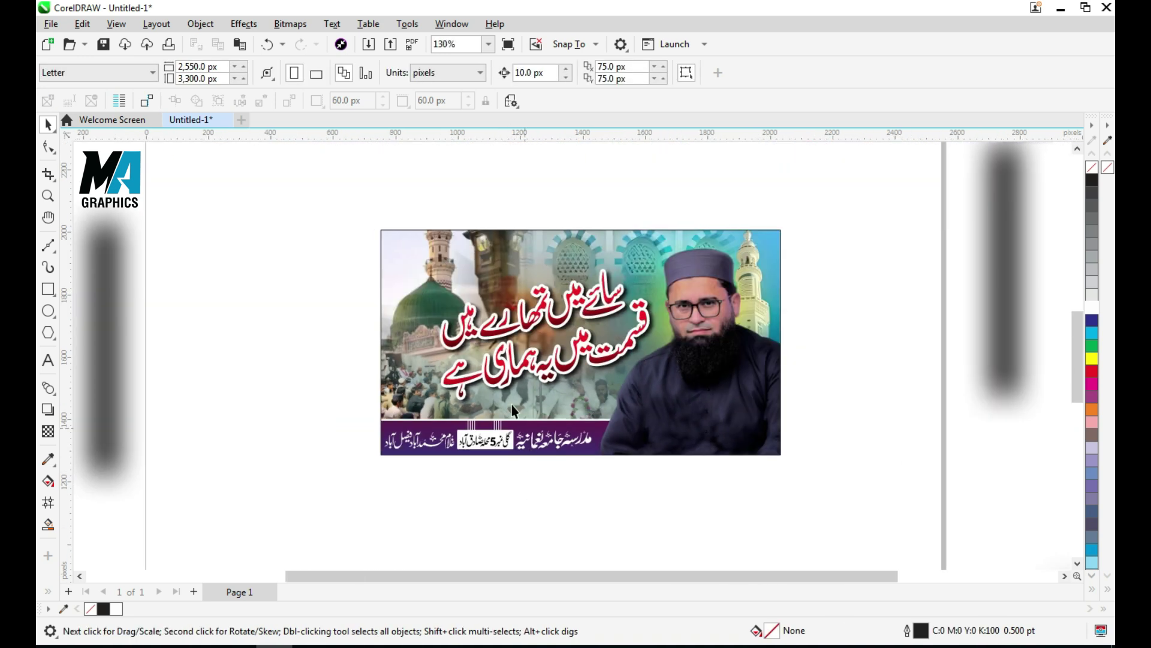
scroll(512, 411, "down", 1)
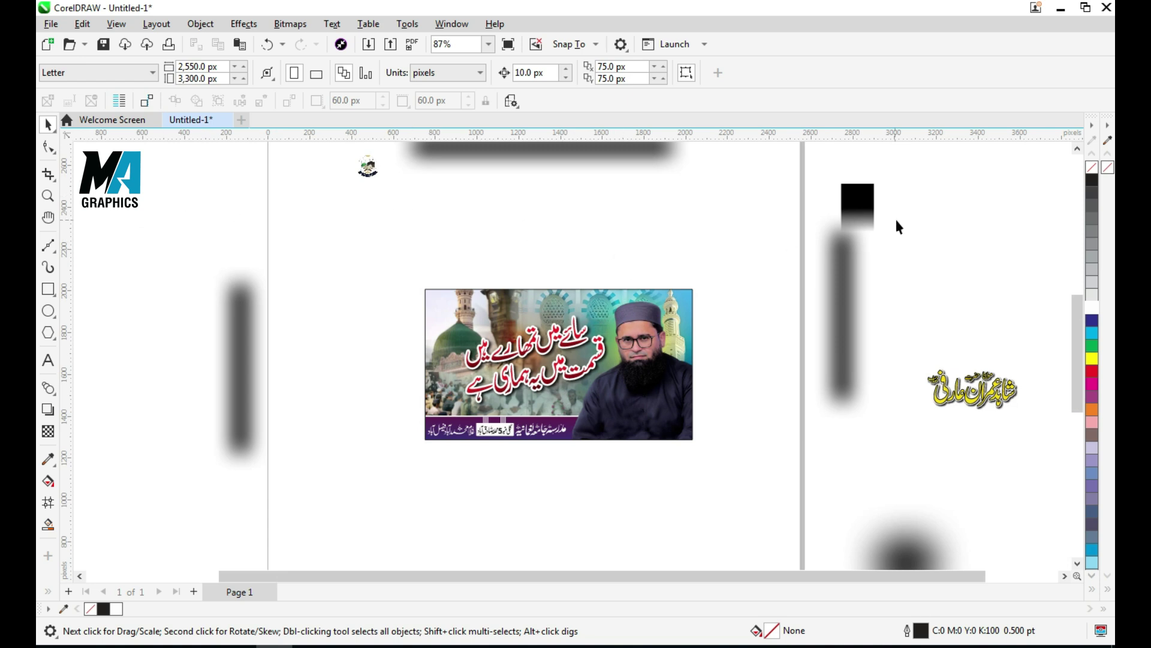
left_click_drag(506, 268, 508, 297)
scroll(507, 297, "up", 2)
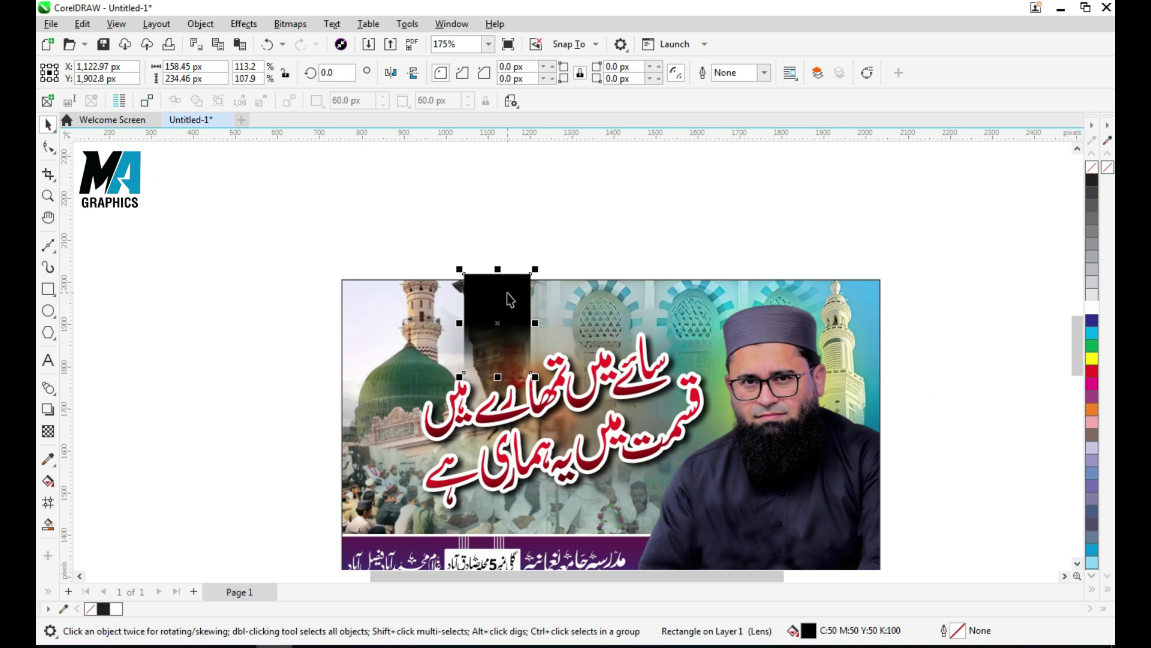
right_click(511, 291)
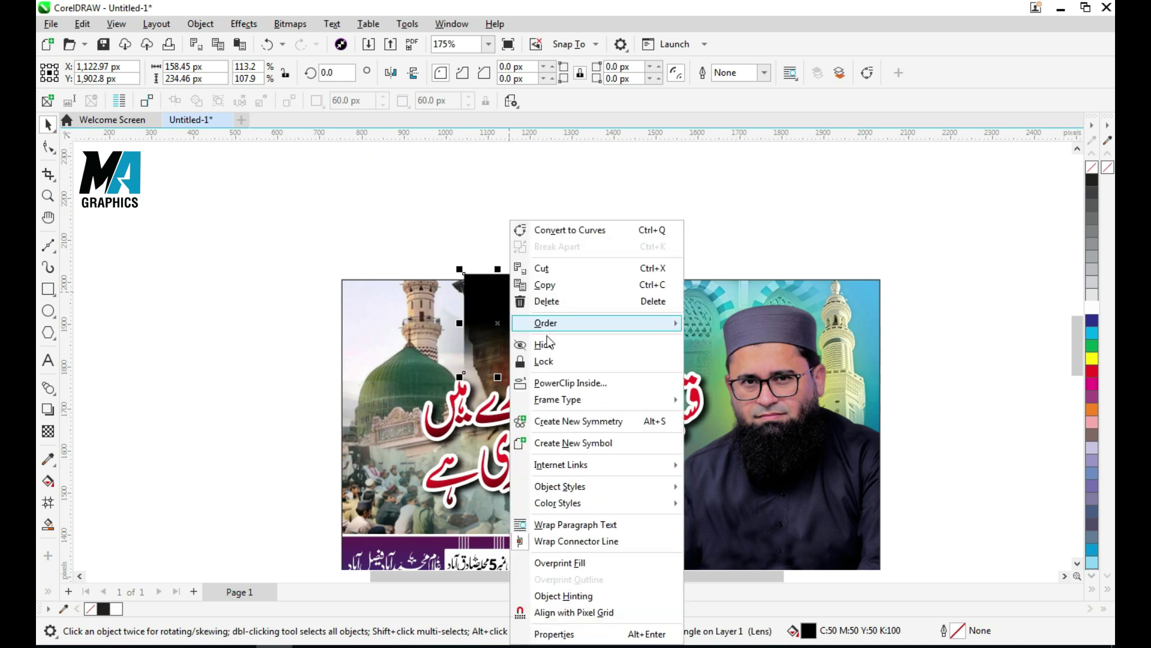
left_click(560, 382)
left_click(614, 338)
- Place the round madrasa logo on the black fading panel and centre it there
scroll(450, 327, "down", 1)
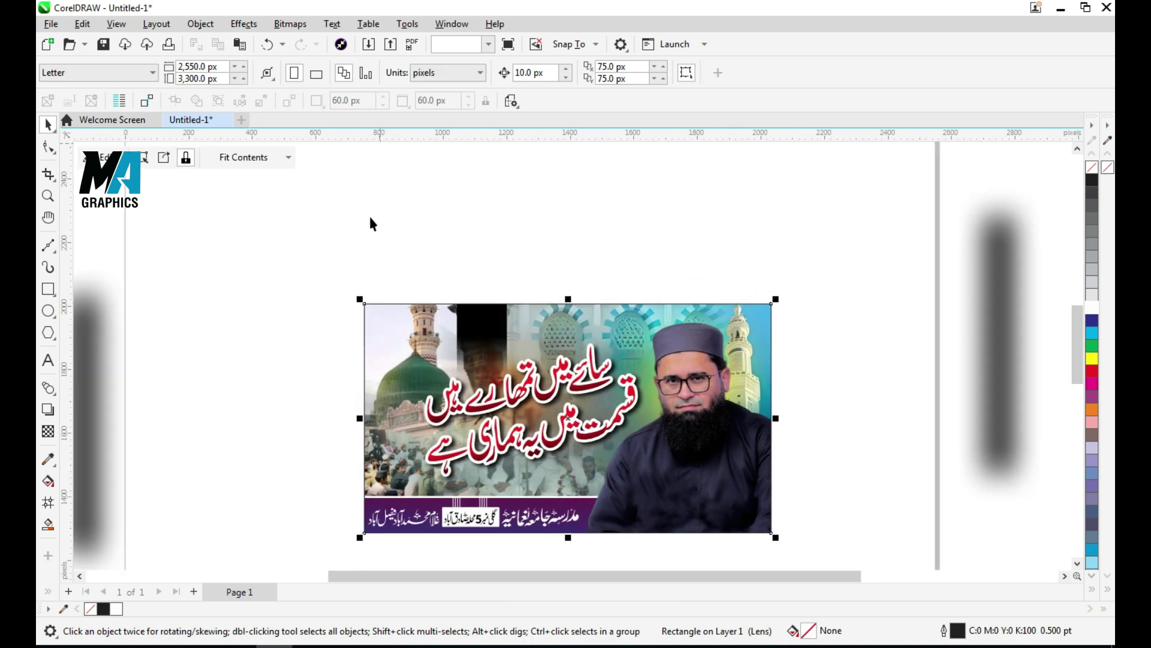
scroll(368, 204, "down", 1)
left_click_drag(318, 195, 437, 319)
scroll(445, 324, "up", 2)
scroll(446, 325, "up", 4)
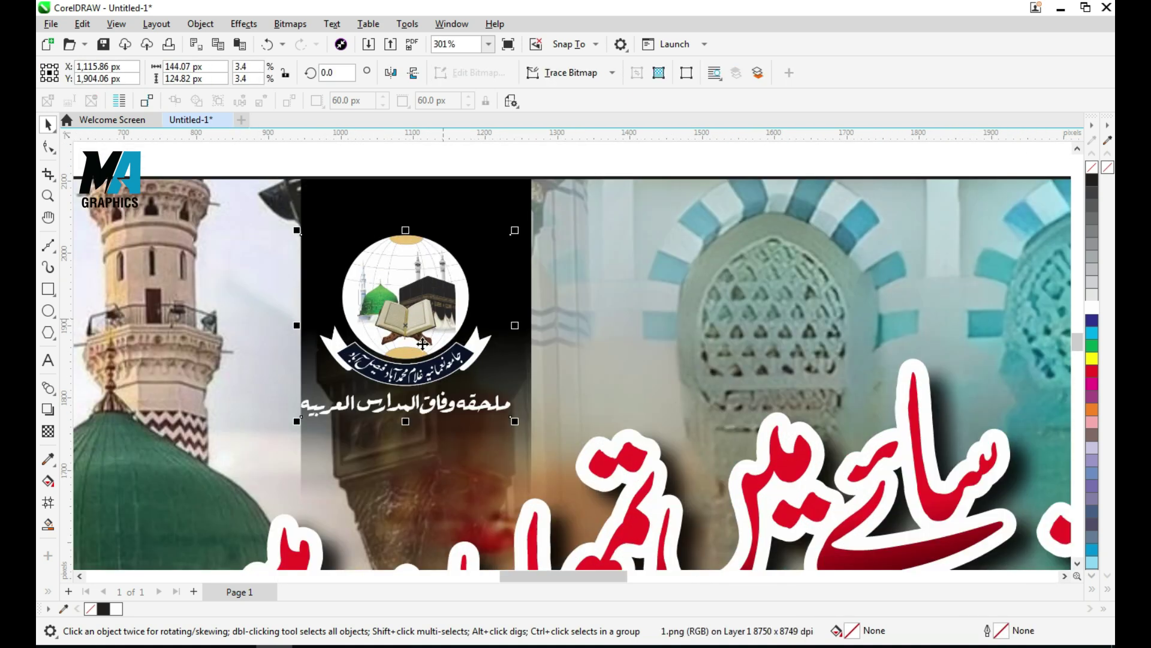
scroll(422, 343, "up", 3)
left_click_drag(431, 352, 436, 358)
scroll(435, 358, "down", 3)
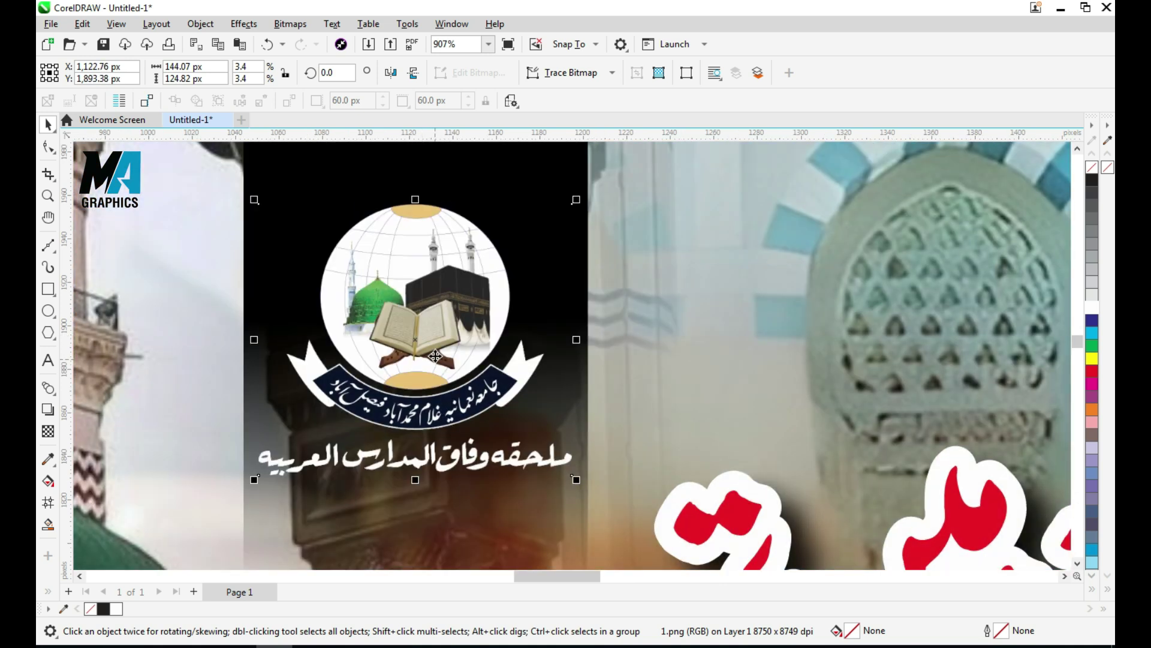
scroll(450, 348, "down", 4)
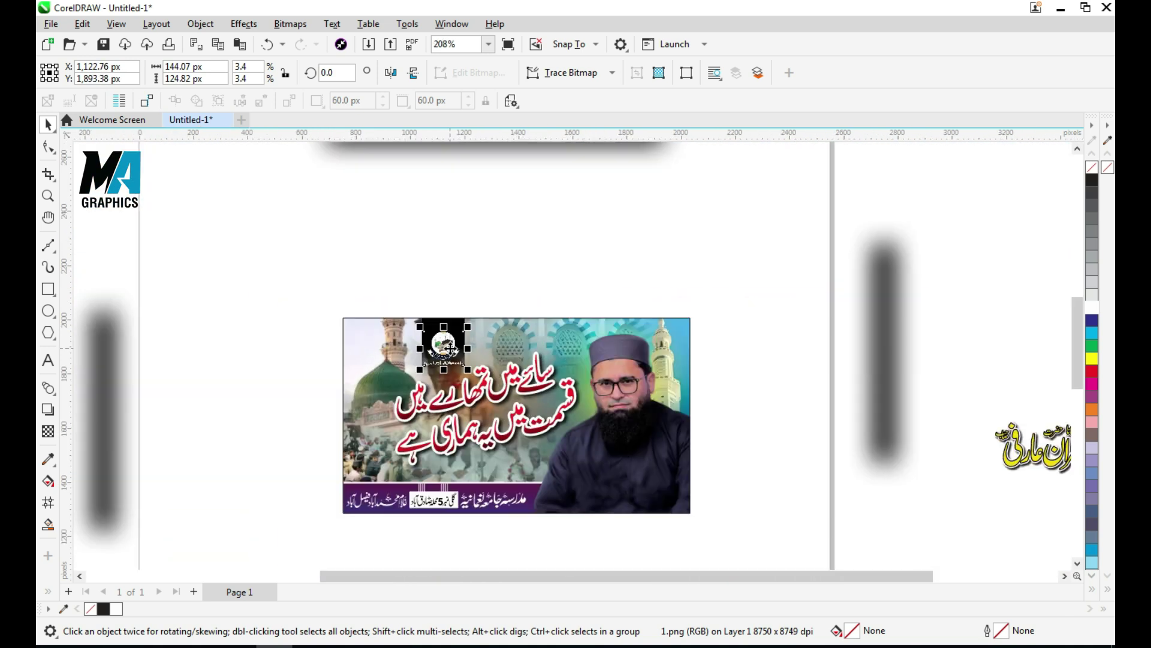
- Move the blurred black circle from beside the page onto the page area below the frame
left_click(448, 289)
scroll(457, 287, "down", 1)
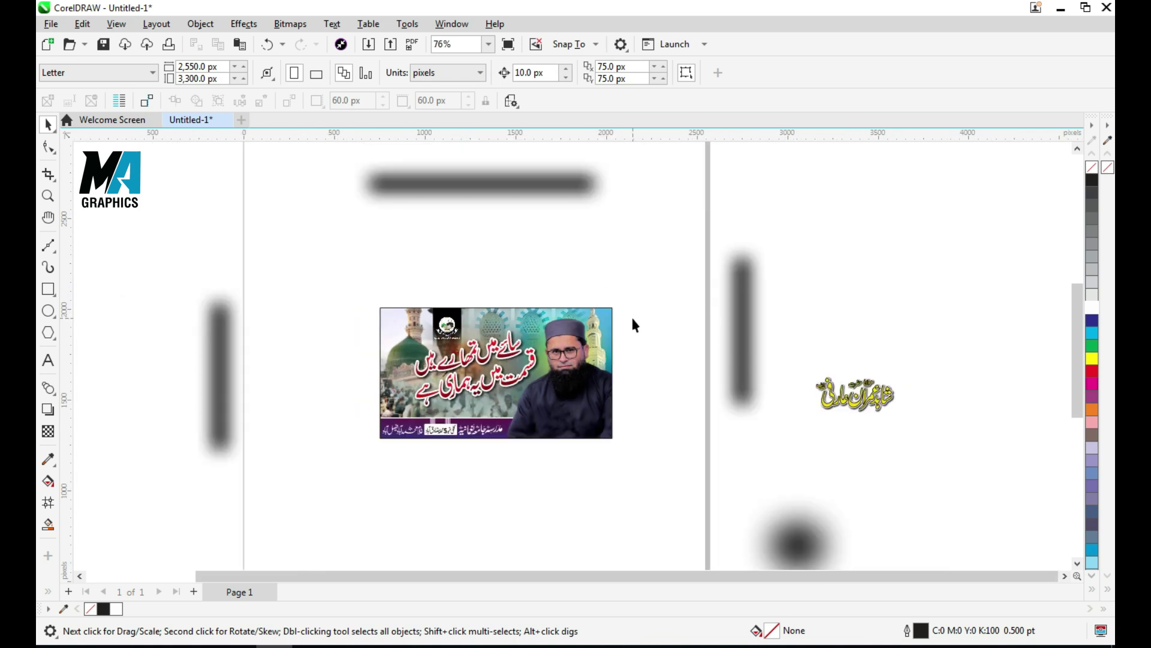
scroll(635, 319, "down", 1)
left_click_drag(673, 498, 674, 495)
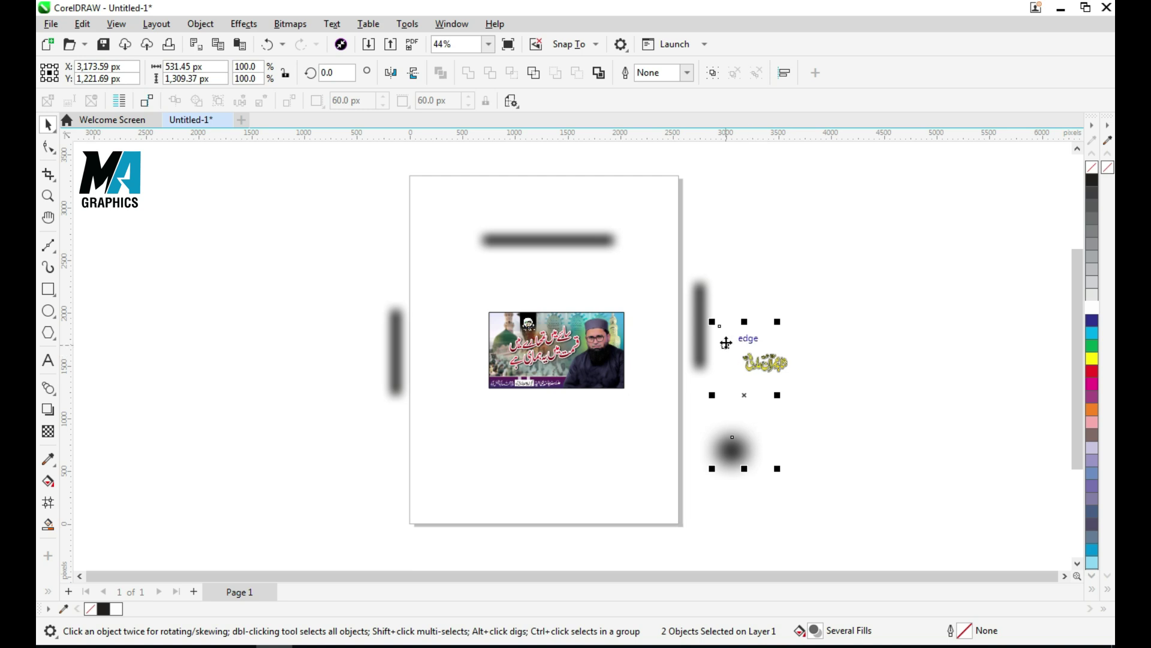
left_click_drag(747, 406, 625, 439)
left_click(647, 436)
- Place the translucent white rounded rectangle over the man's chest and PowerClip it inside the frame
scroll(628, 359, "up", 1)
left_click_drag(720, 297, 545, 451)
scroll(542, 445, "up", 1)
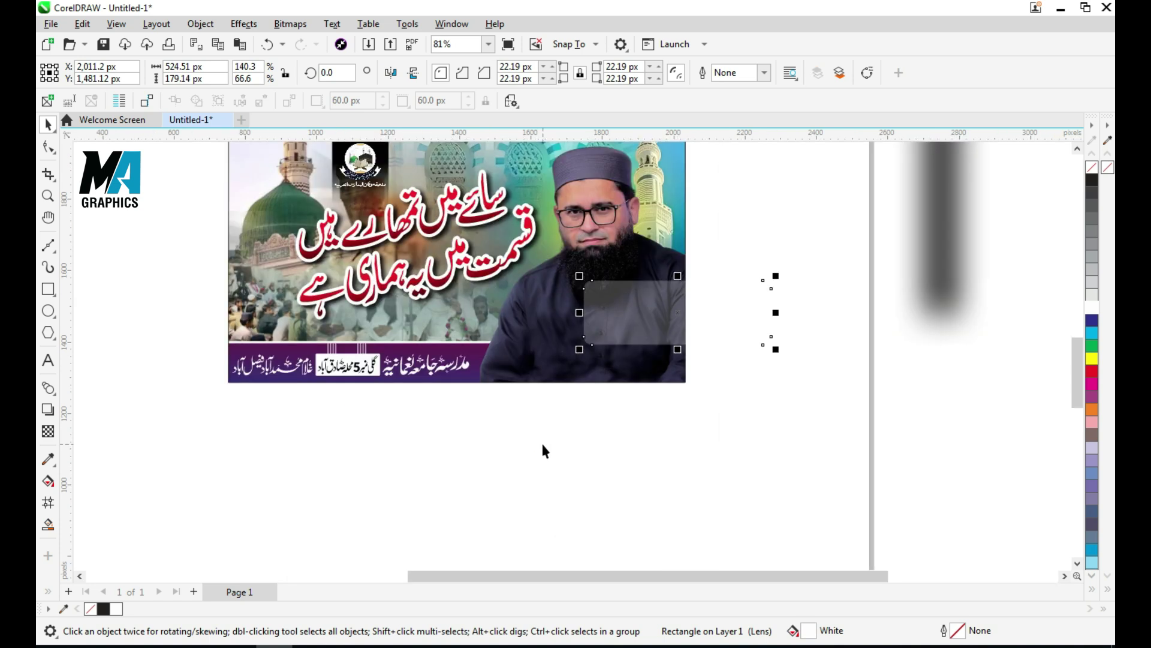
left_click_drag(670, 343, 596, 358)
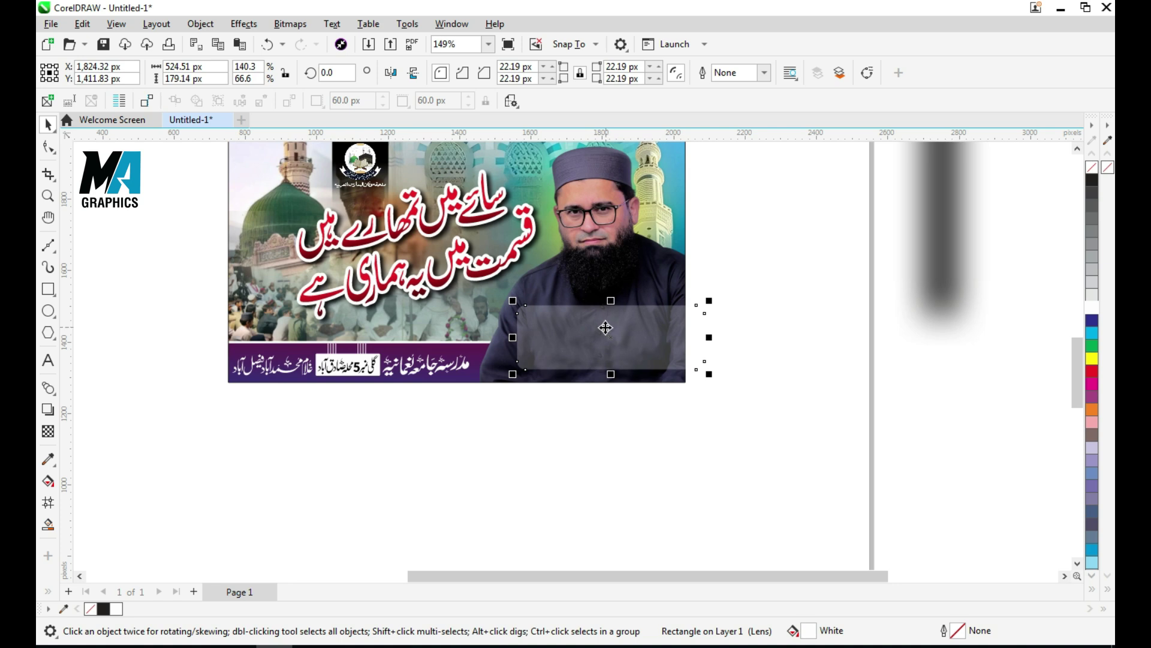
right_click(606, 328)
left_click(655, 380)
left_click(627, 249)
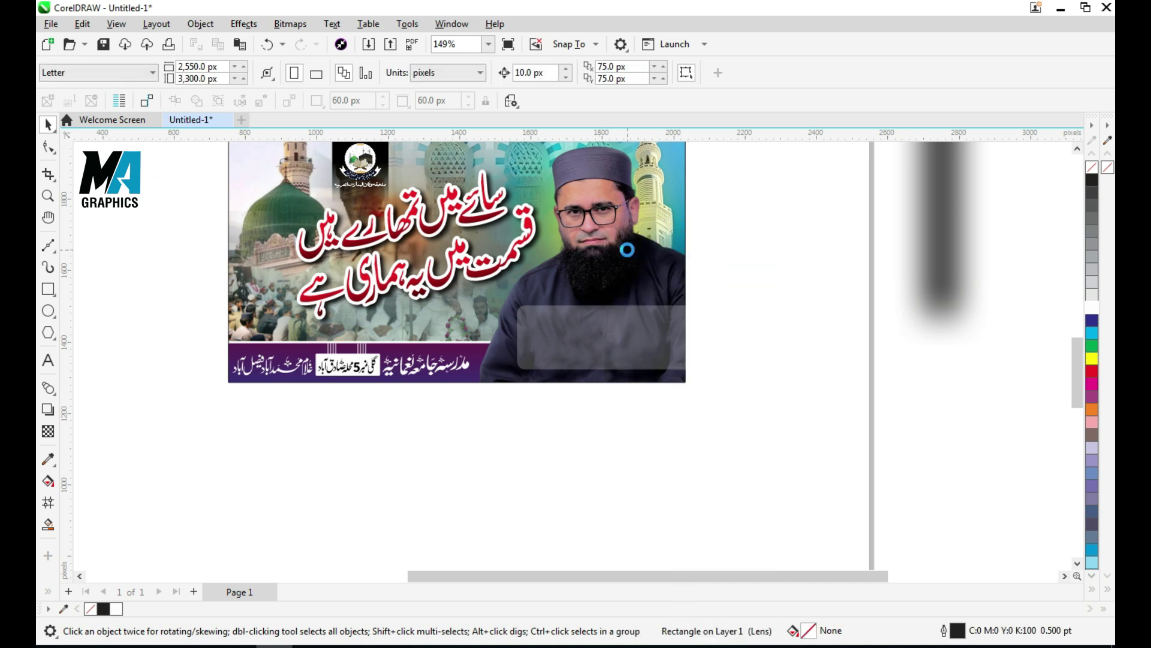
- Place the yellow Urdu name text on the translucent box over the man's chest
scroll(532, 370, "down", 2)
left_click(571, 398)
left_click_drag(854, 340, 586, 359)
scroll(585, 359, "up", 3)
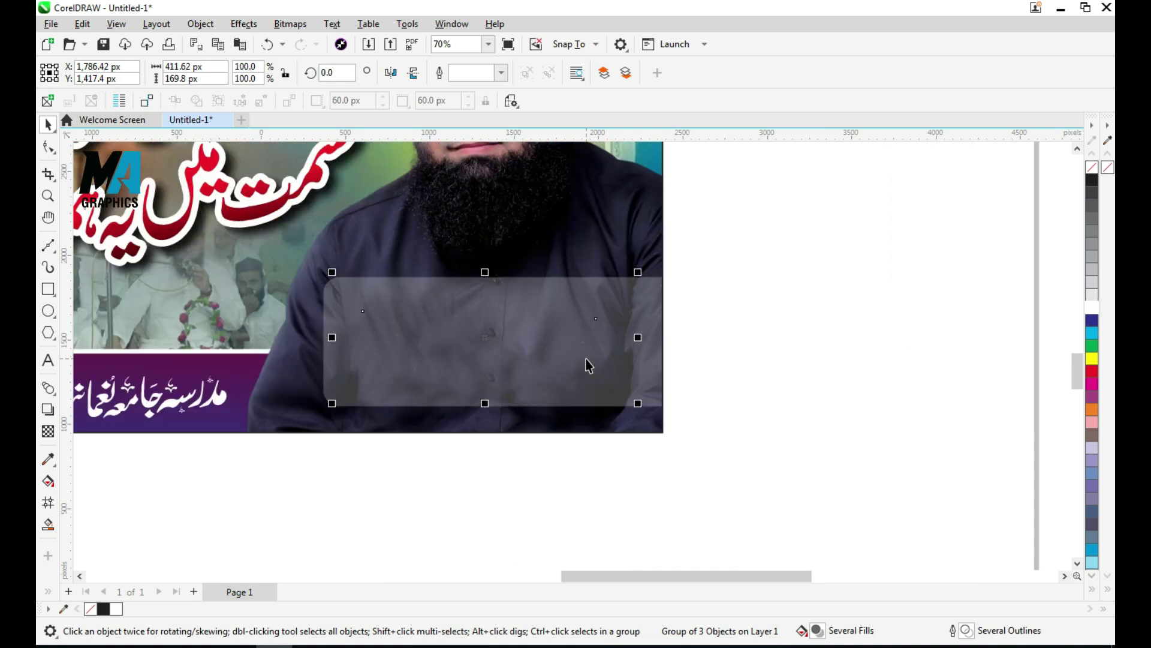
left_click(586, 358)
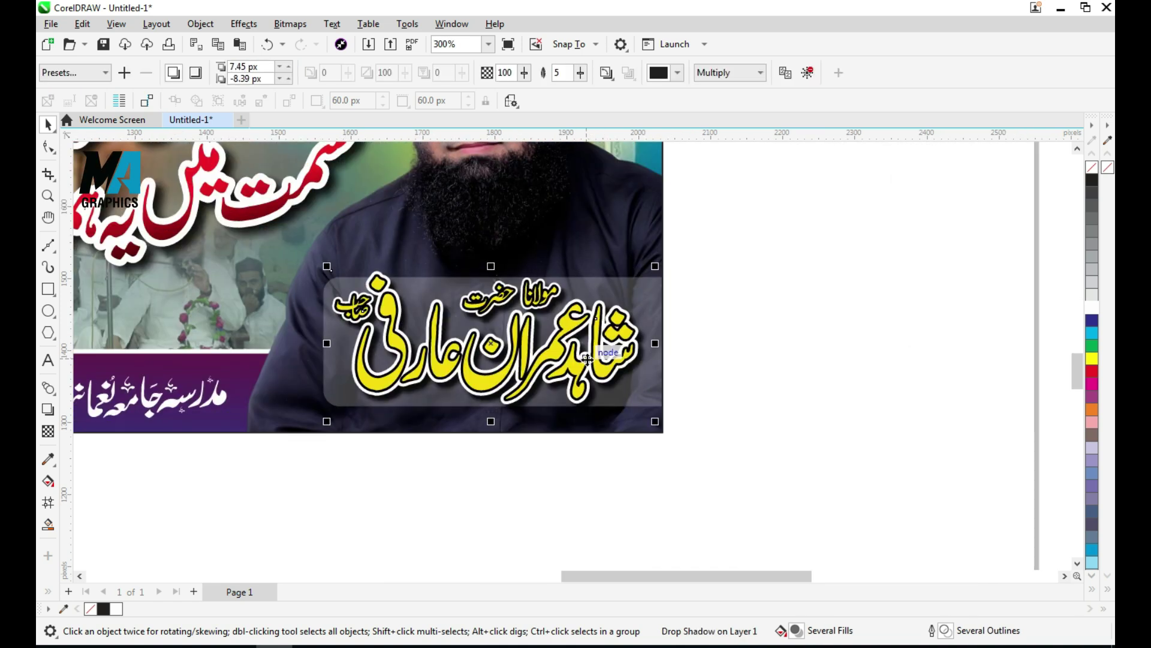
scroll(606, 359, "down", 5)
left_click(707, 383)
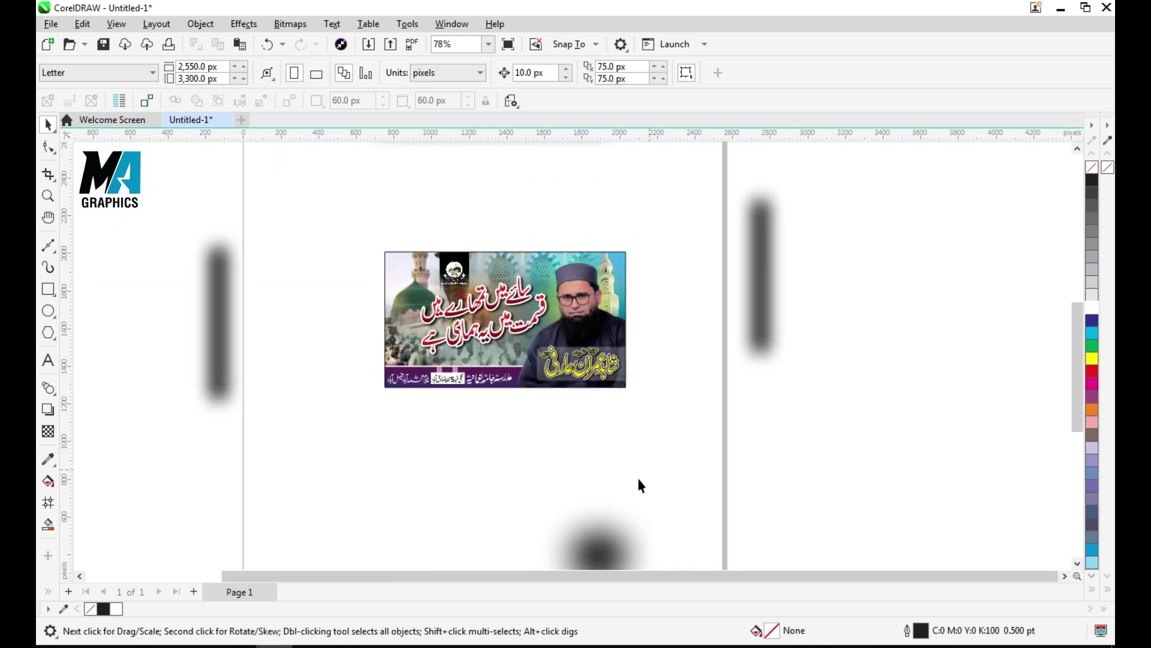
- Place the blurred black vertical bar from beside the page over the frame's left edge and PowerClip it inside the frame
left_click_drag(766, 325, 393, 365)
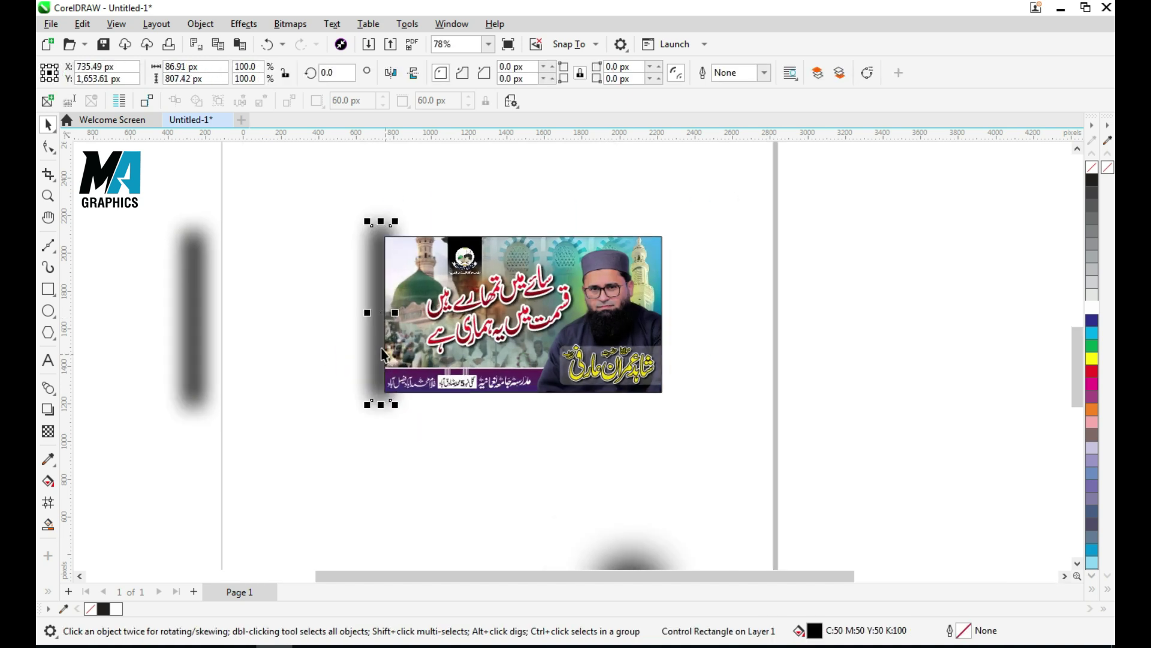
scroll(384, 351, "up", 3)
left_click(378, 392)
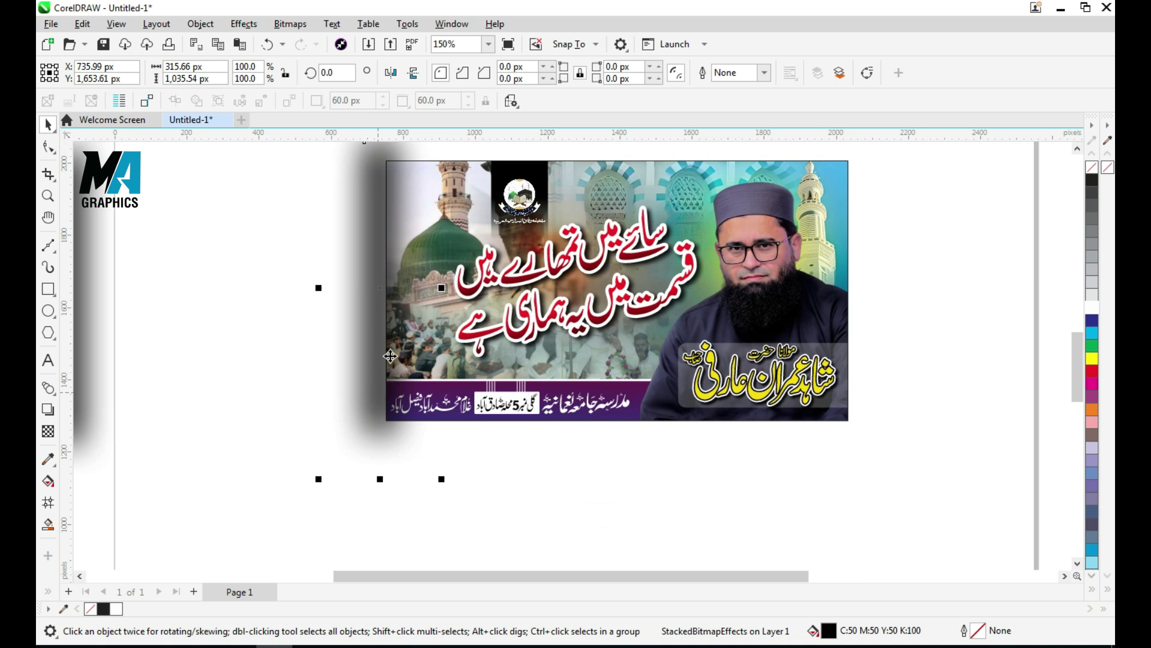
left_click_drag(387, 303, 366, 299)
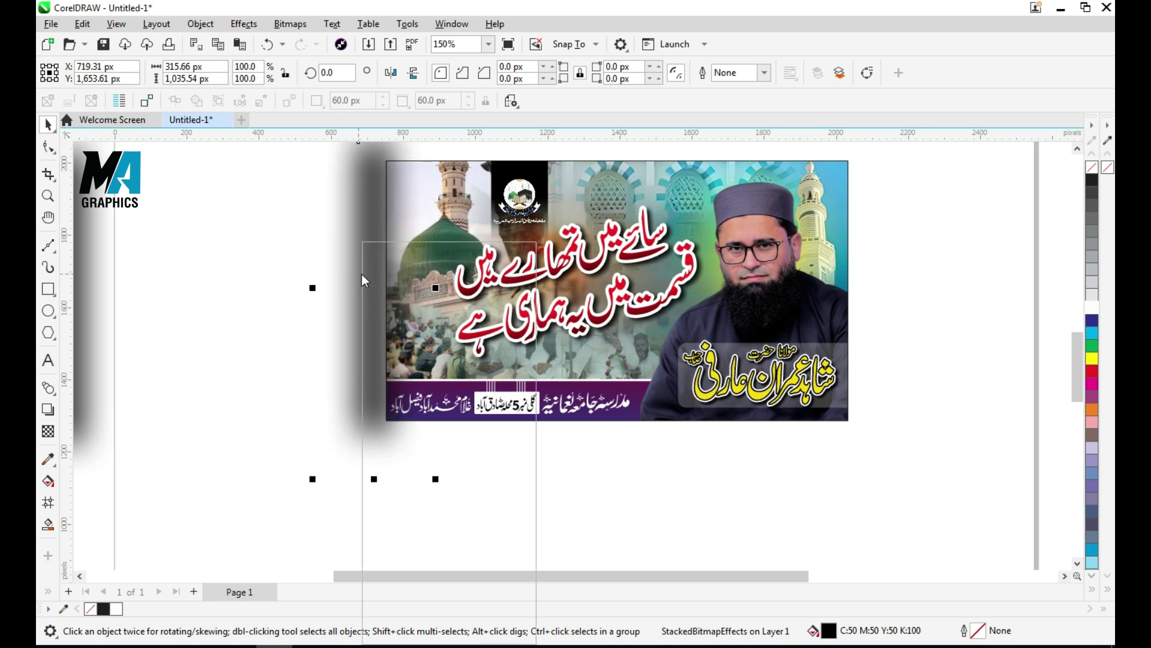
right_click(364, 274)
left_click(419, 418)
left_click(592, 192)
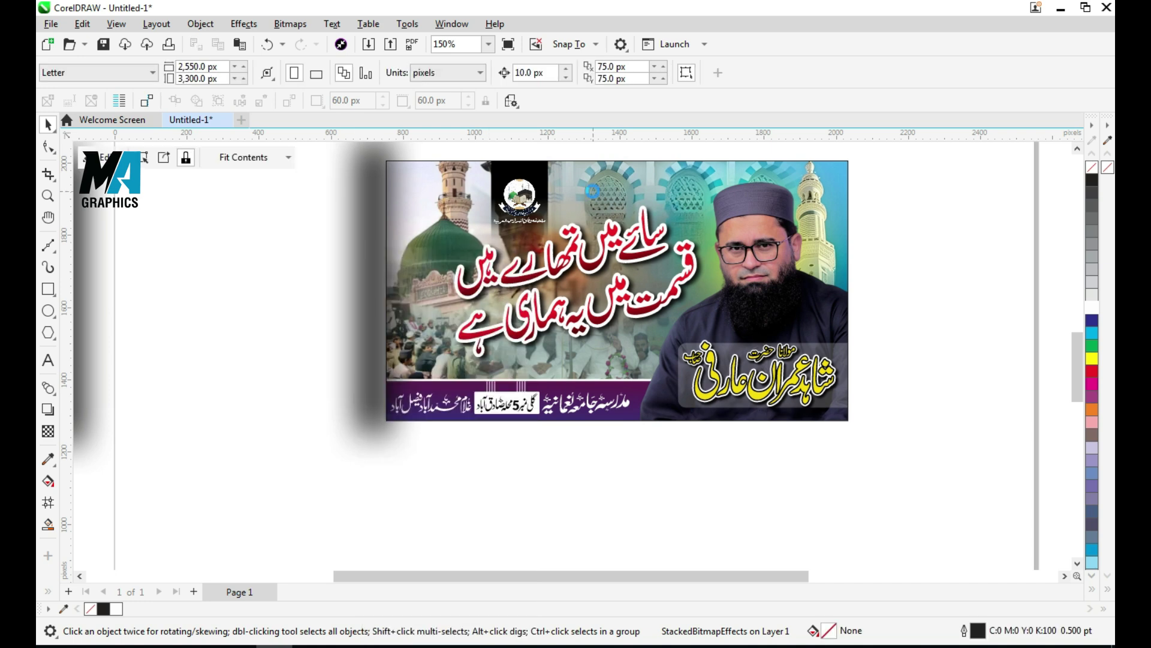
- Move the clipped vertical shadow bar from the frame's left edge to its right edge
left_click(392, 243, "ctrl")
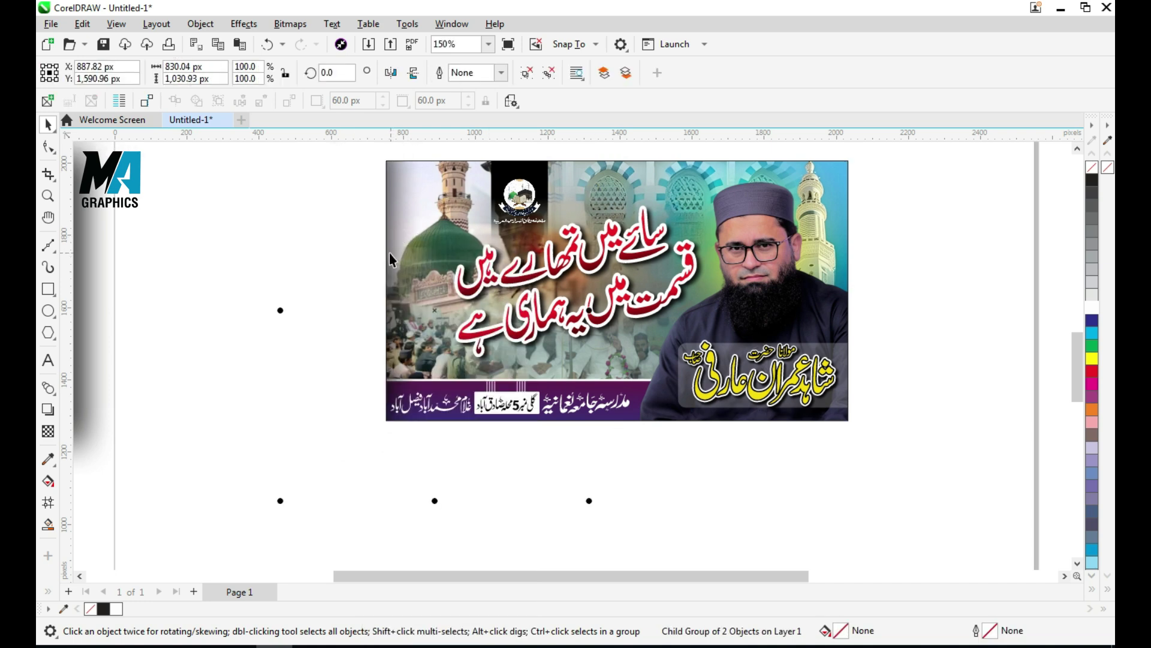
left_click(390, 254, "ctrl")
left_click_drag(376, 285, 858, 292)
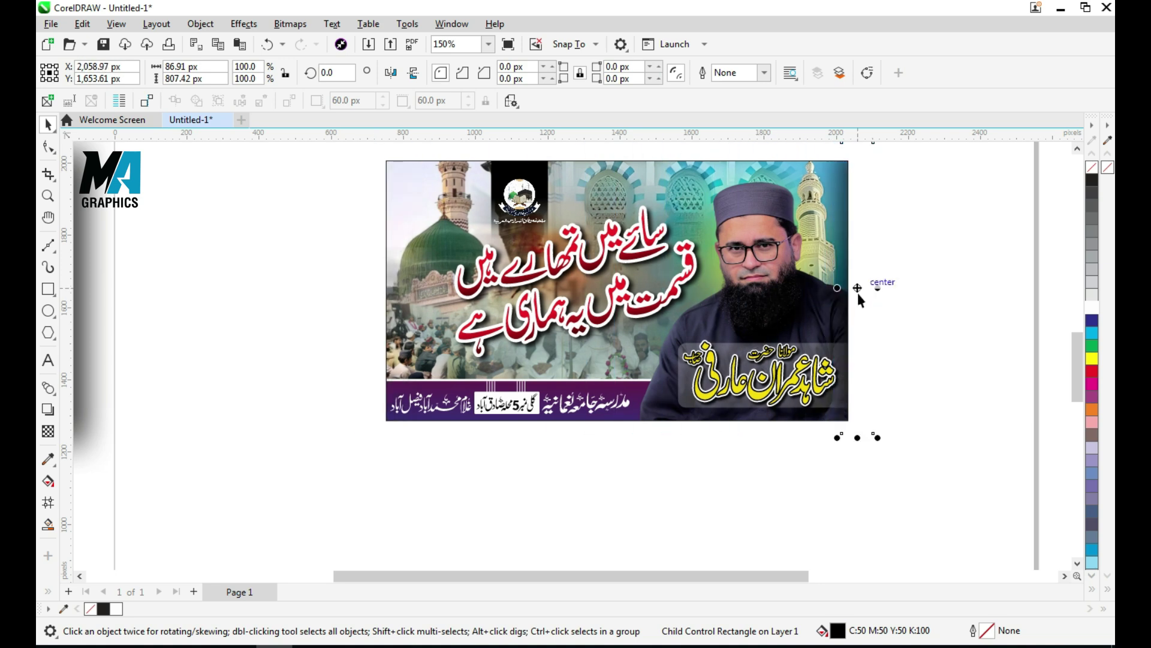
scroll(951, 290, "down", 1)
left_click(946, 279)
- Duplicate the right-edge shadow bar within the frame's PowerClip contents and rotate the copy 90 degrees
double_click(796, 212)
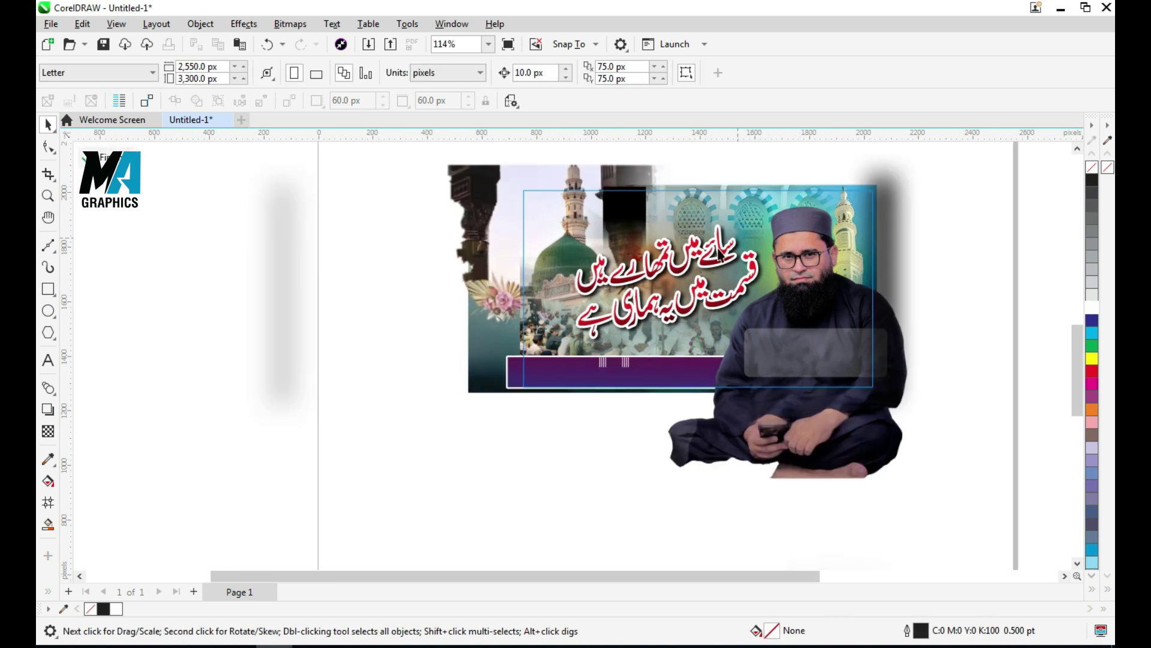
left_click(895, 222)
left_click_drag(892, 226, 749, 224)
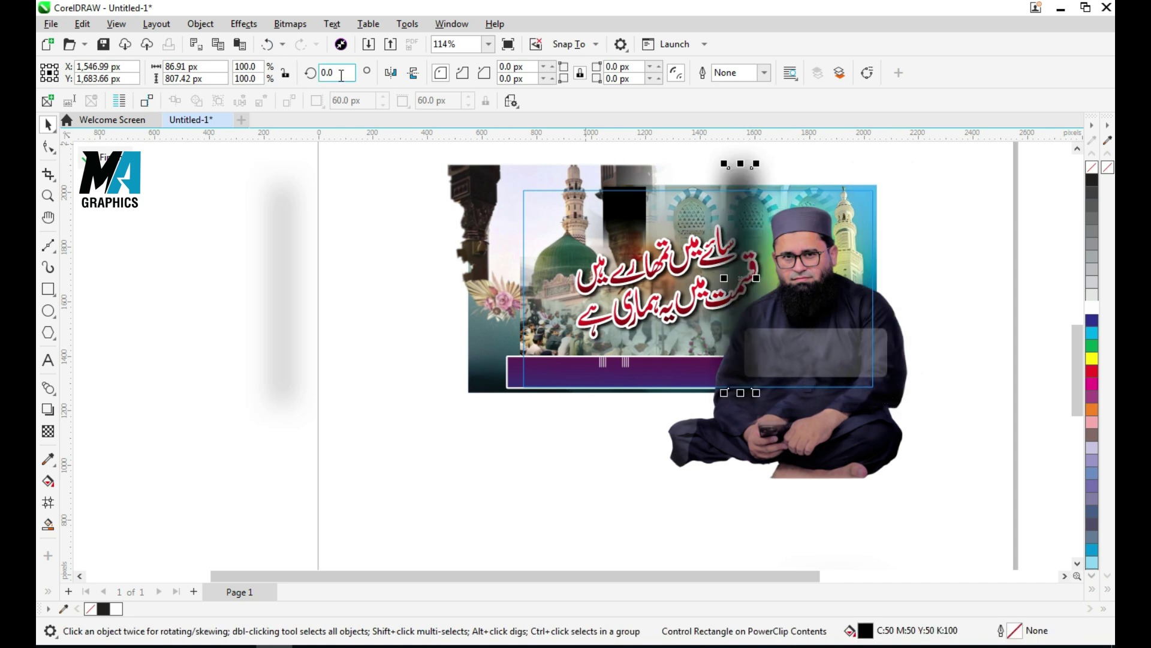
key("ctrl+z")
key("KP_Add")
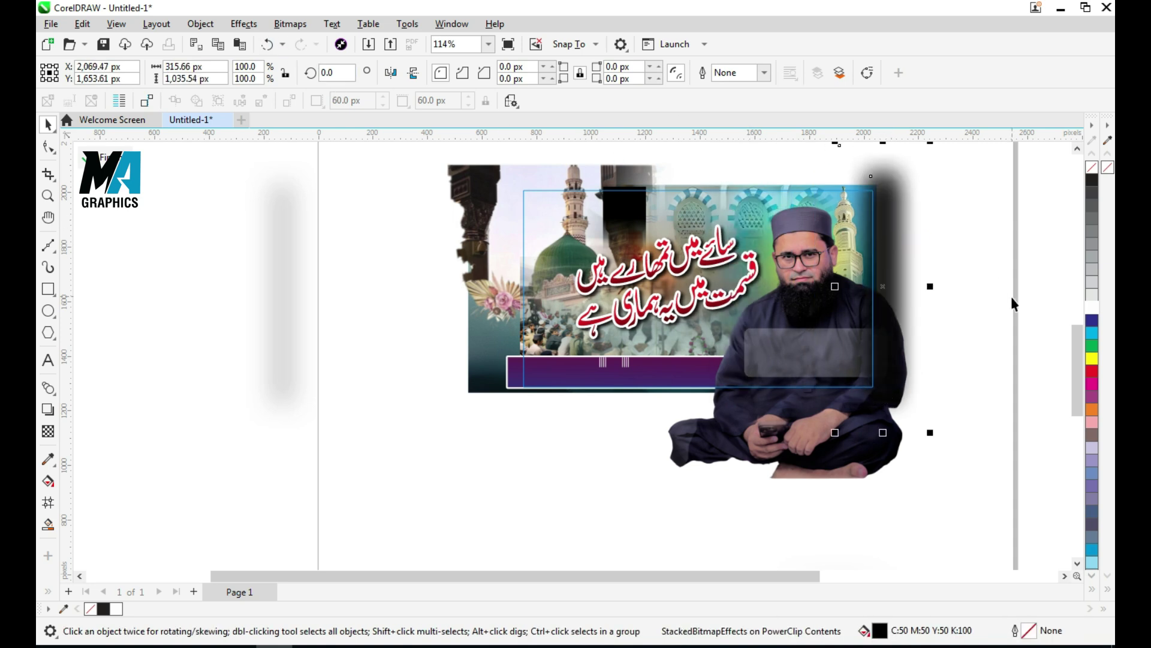
left_click_drag(899, 263, 711, 240)
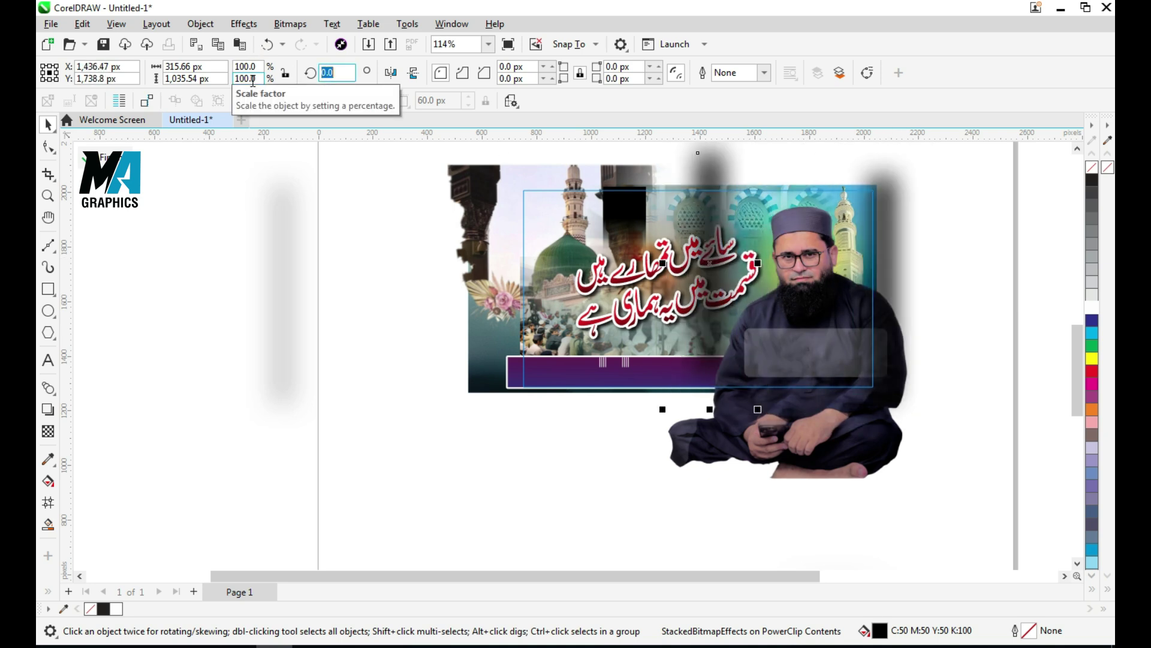
key("Return")
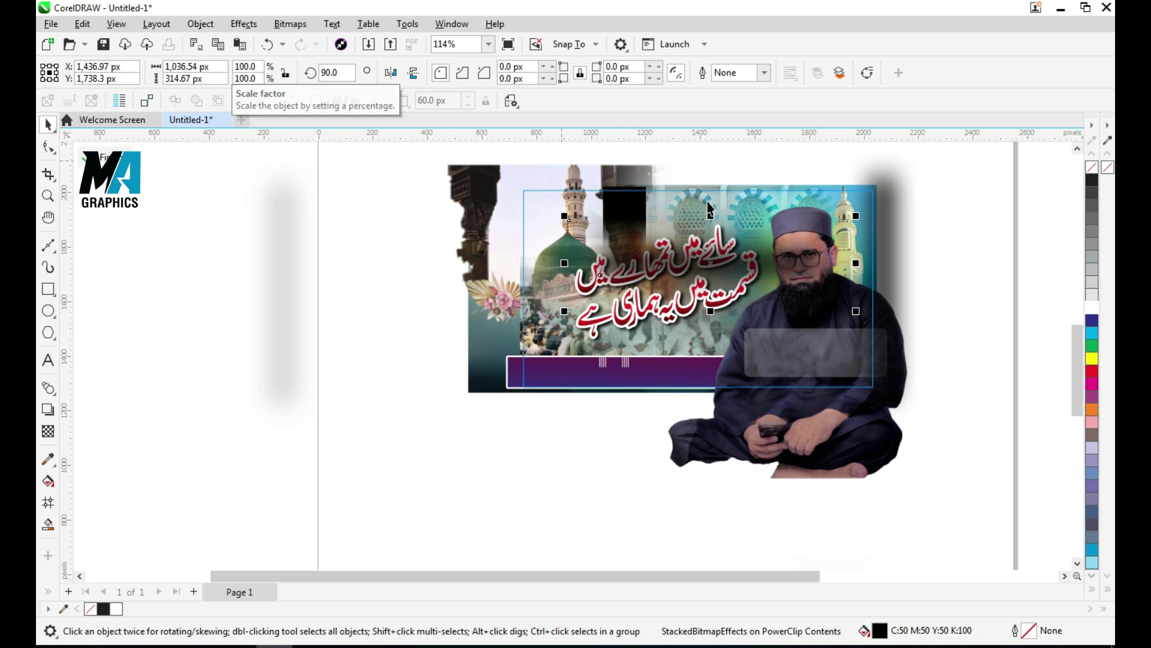
- Align the rotated shadow bar to the upper right, stretch it to about 1,542 px along the frame's top edge, and finish editing the contents
left_click(762, 201, "shift")
key("r")
key("t")
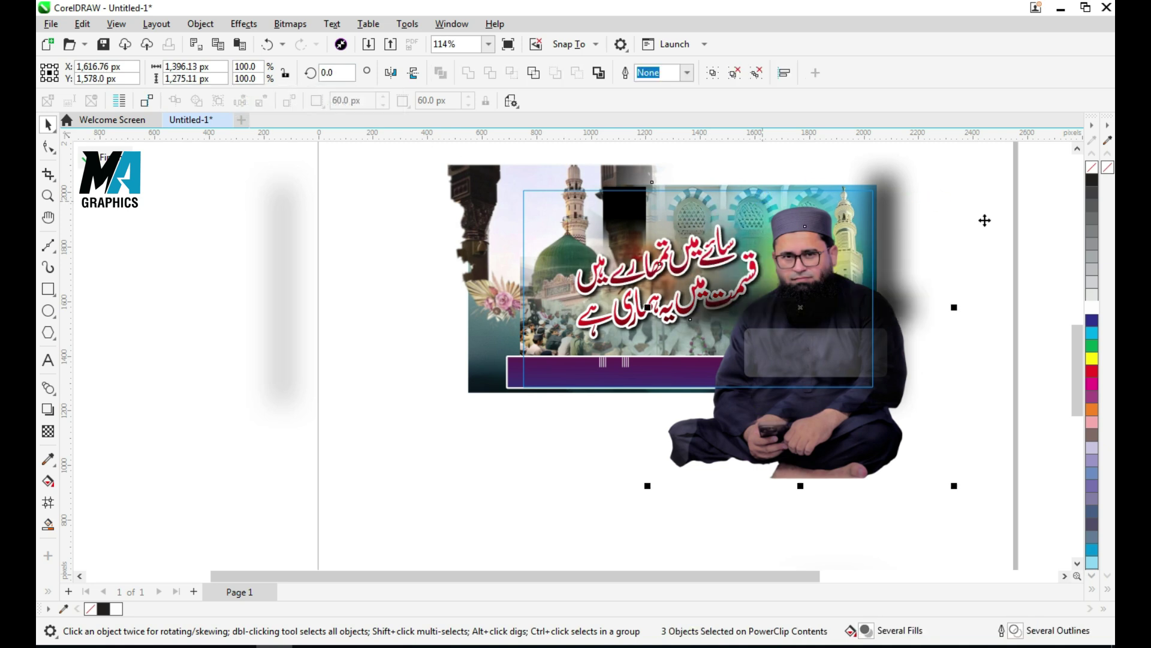
left_click(984, 221)
left_click(761, 177)
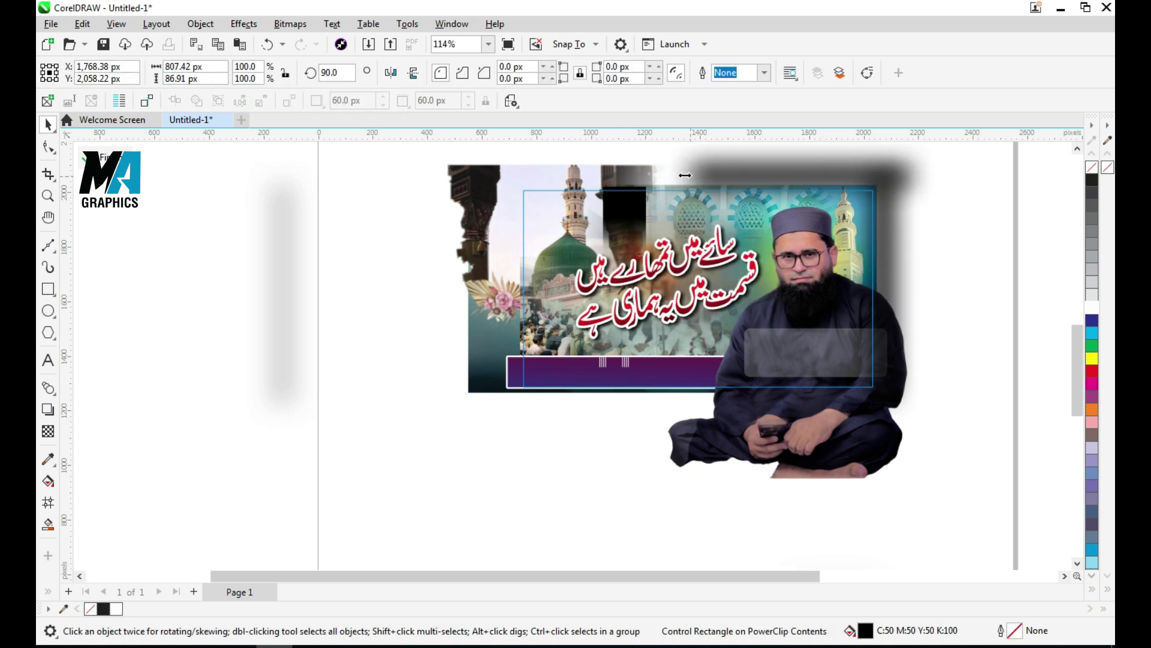
left_click(499, 173)
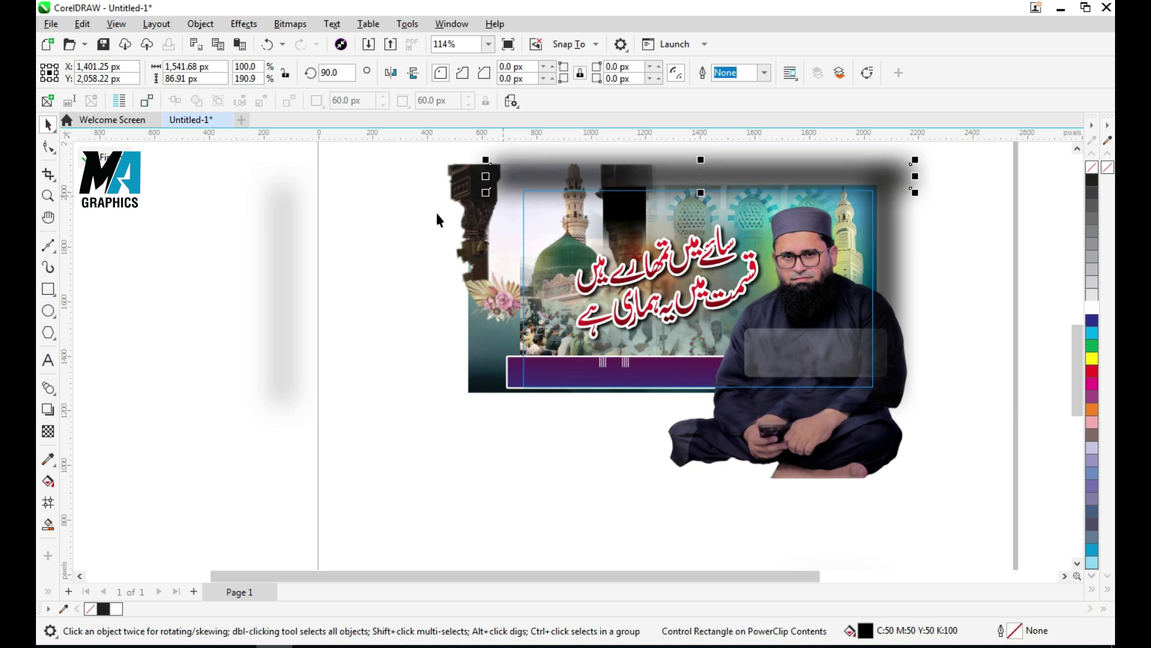
left_click(398, 209)
left_click(101, 159)
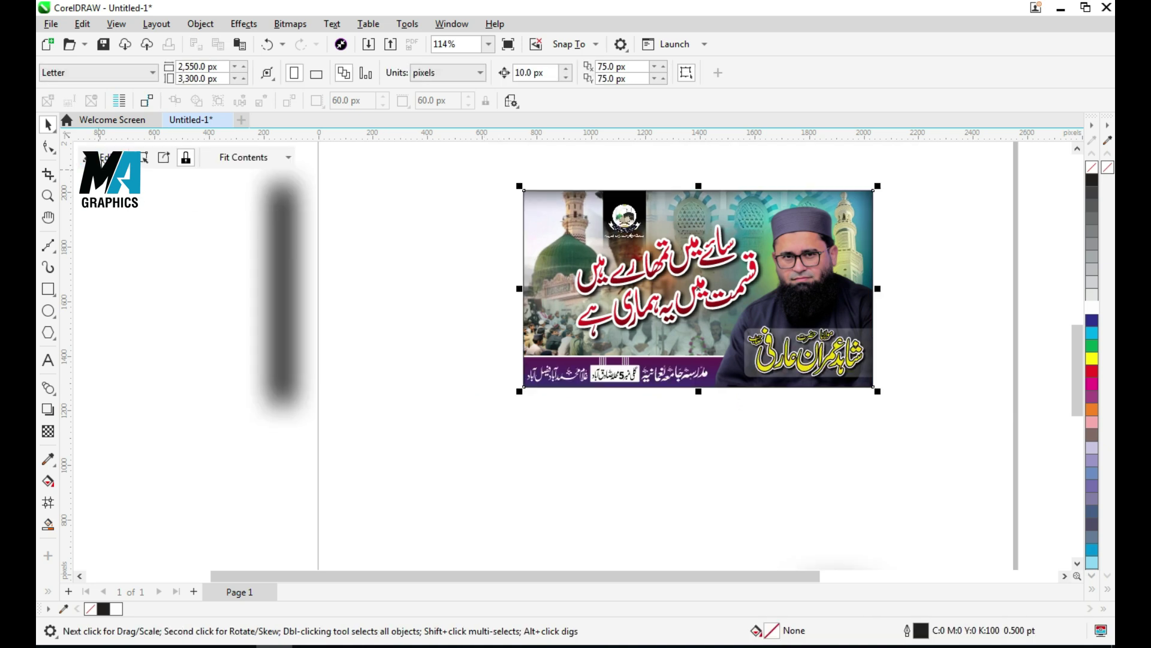
- Position the remaining blurred vertical bar on the frame's left edge, nudged 10 px outward, and PowerClip it inside the frame
left_click(332, 250)
left_click_drag(442, 279, 514, 259)
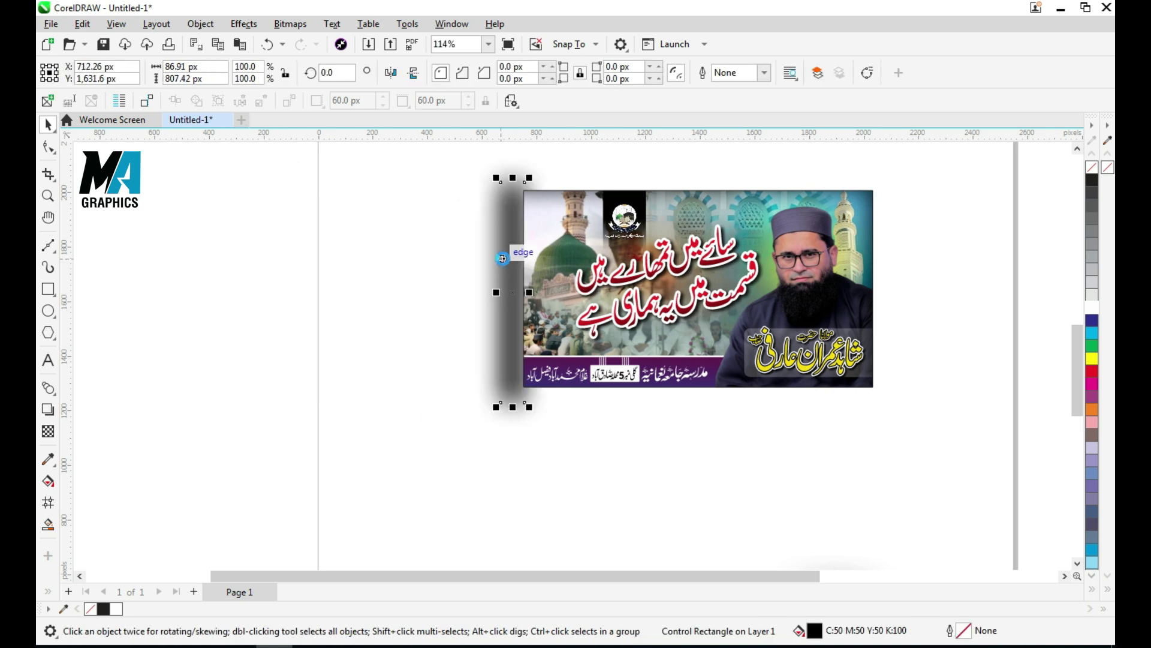
left_click(503, 258)
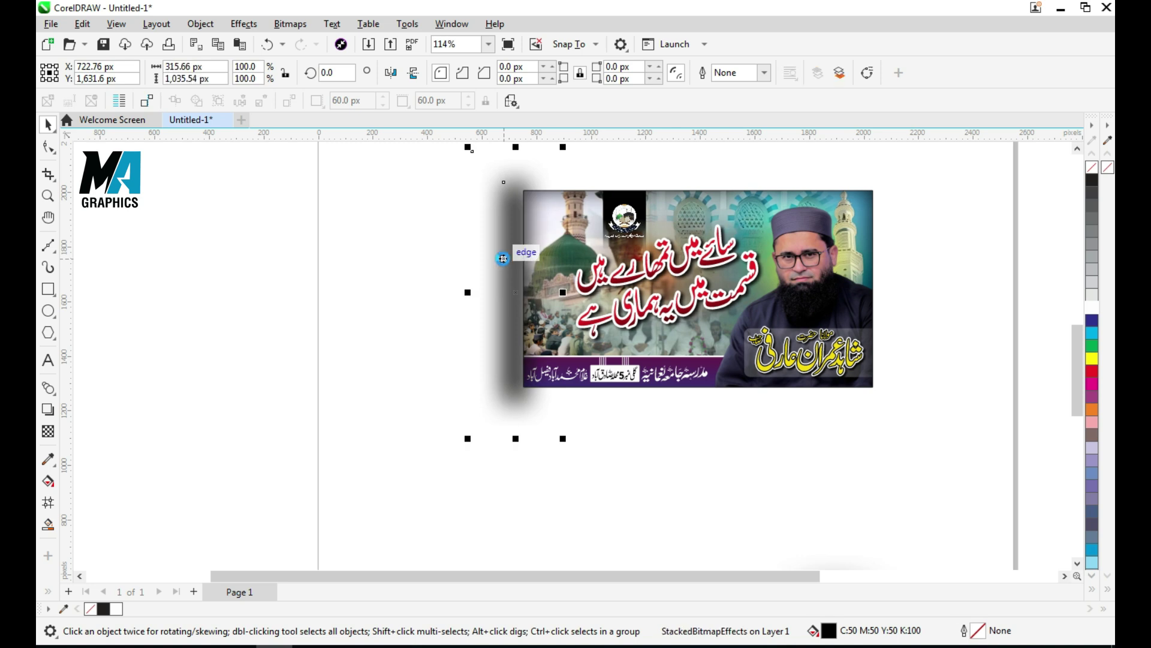
key("Left")
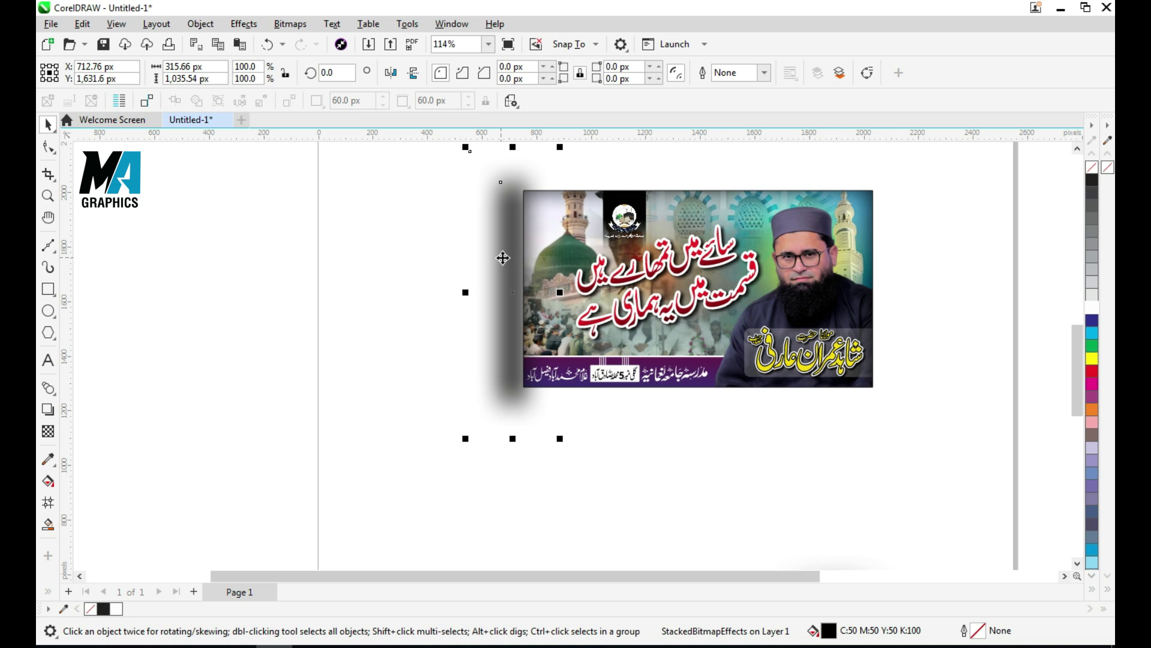
right_click(502, 257)
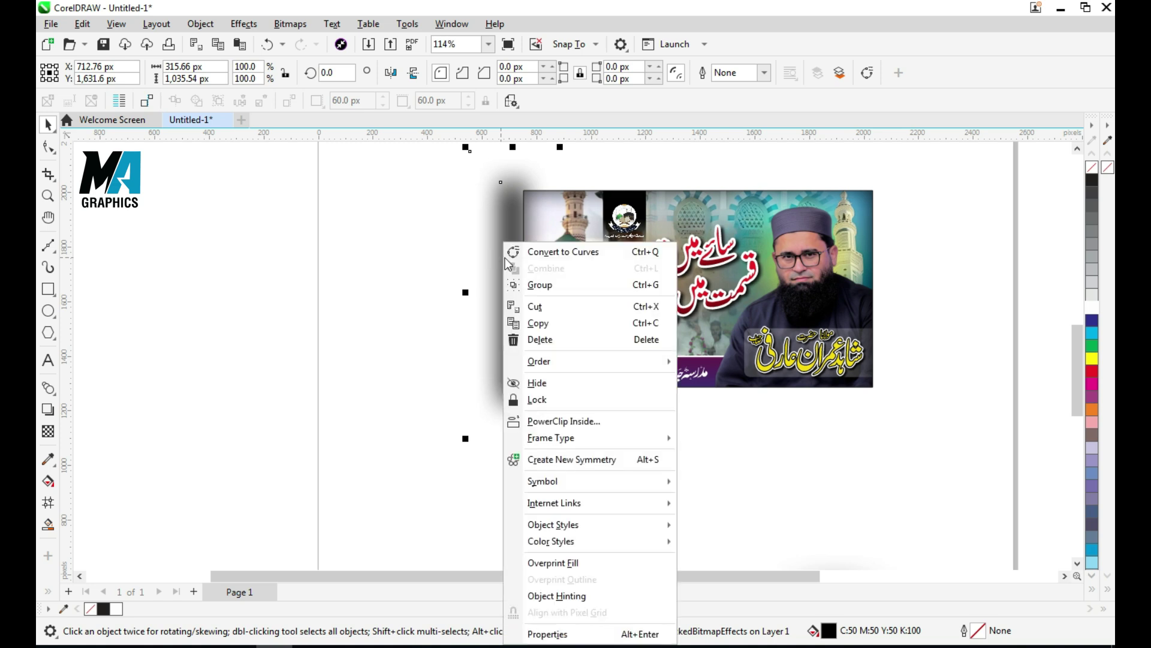
left_click(561, 421)
left_click(561, 216)
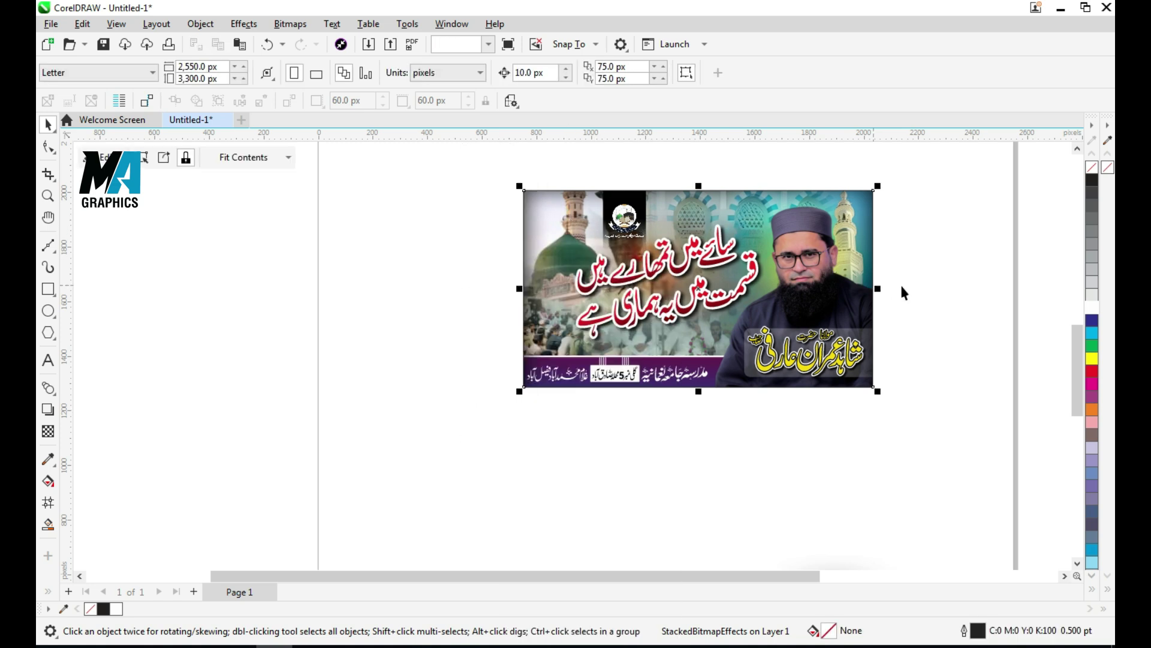
- Delete the unused blurred horizontal bar above the frame
key("shift+F4")
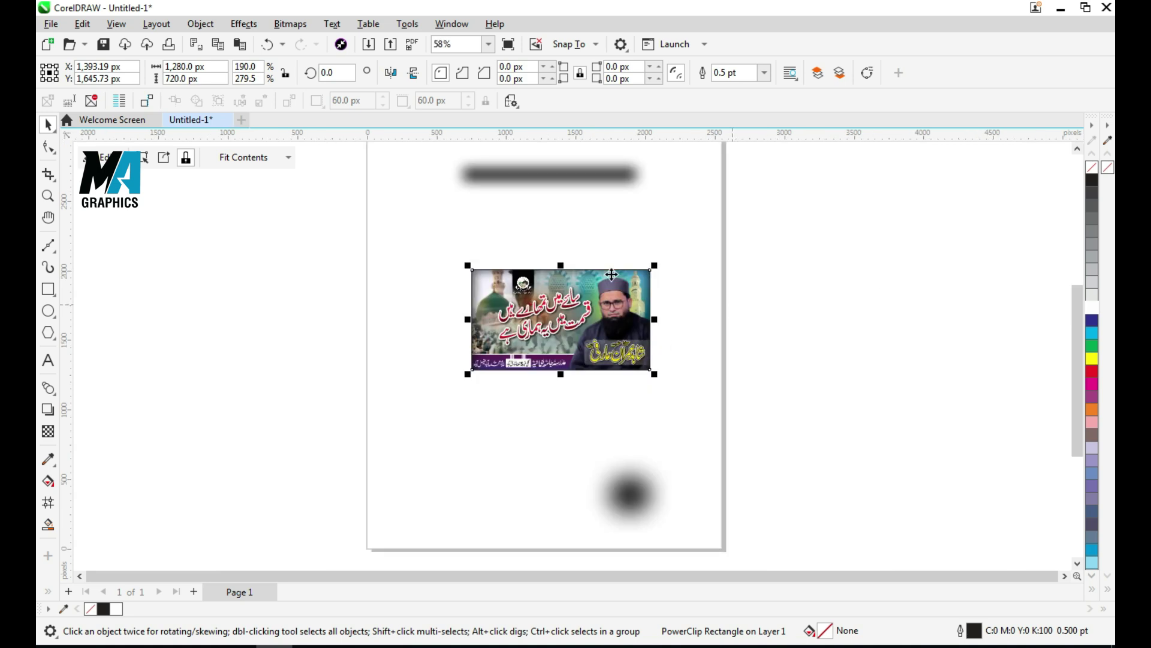
left_click(591, 179)
key("Delete")
- Place the blurred black circle over the frame's bottom edge where the banner meets the man and PowerClip it inside the frame
left_click(586, 420)
left_click_drag(593, 408, 593, 351)
scroll(594, 351, "up", 2)
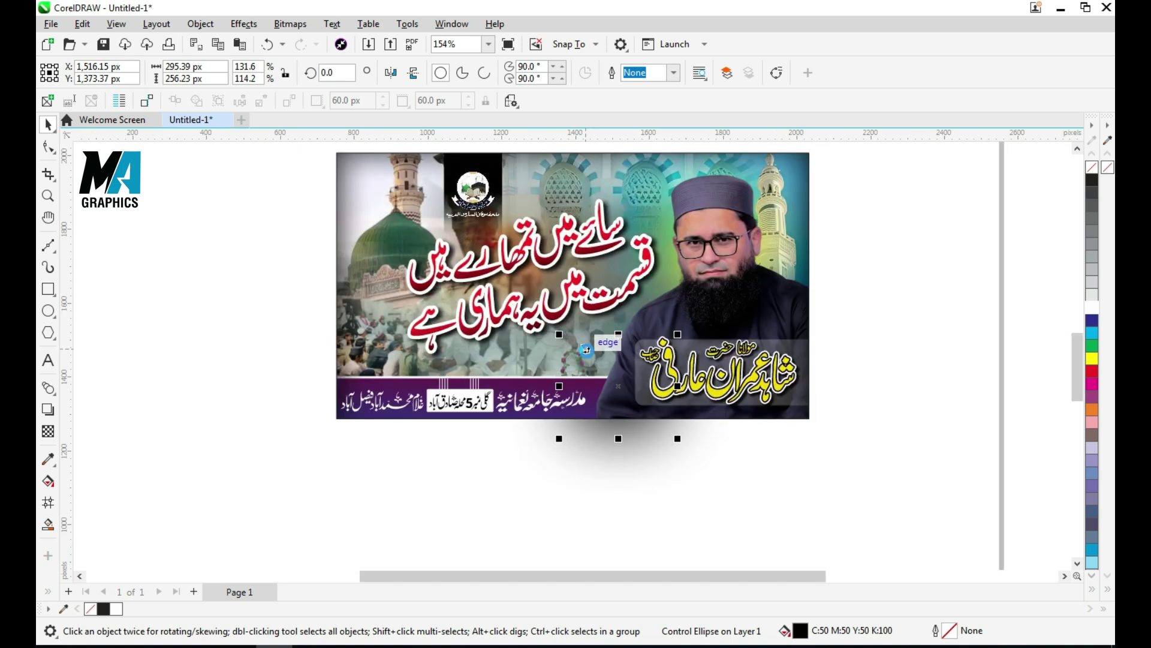
left_click(586, 351)
right_click(598, 357)
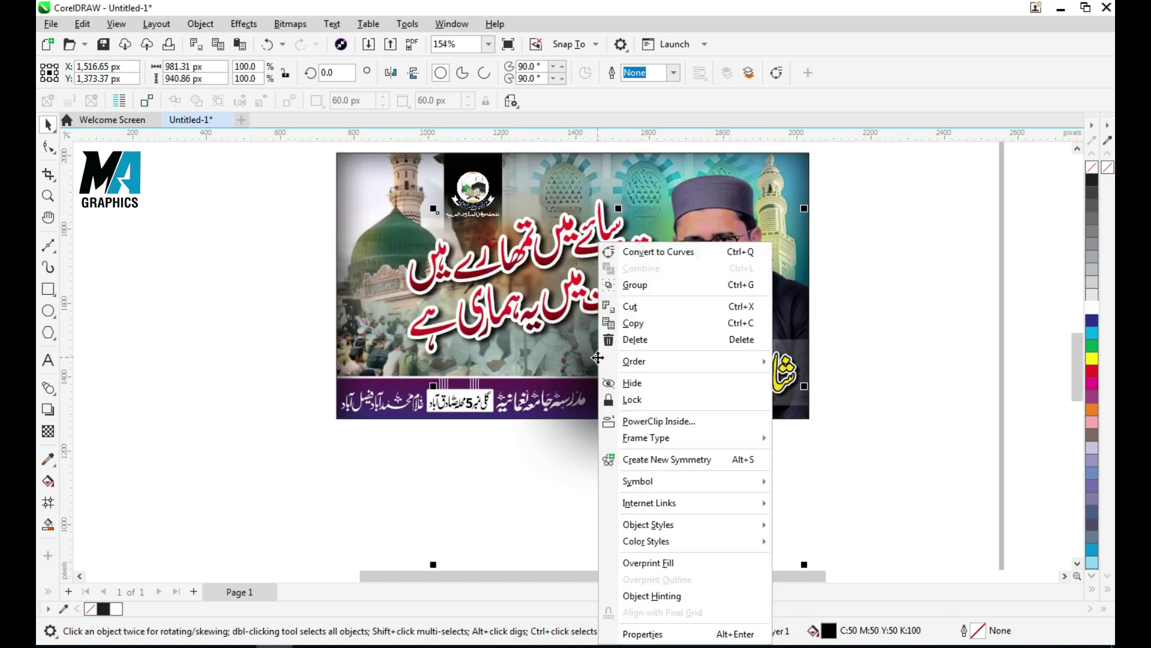
left_click(654, 420)
left_click(708, 210)
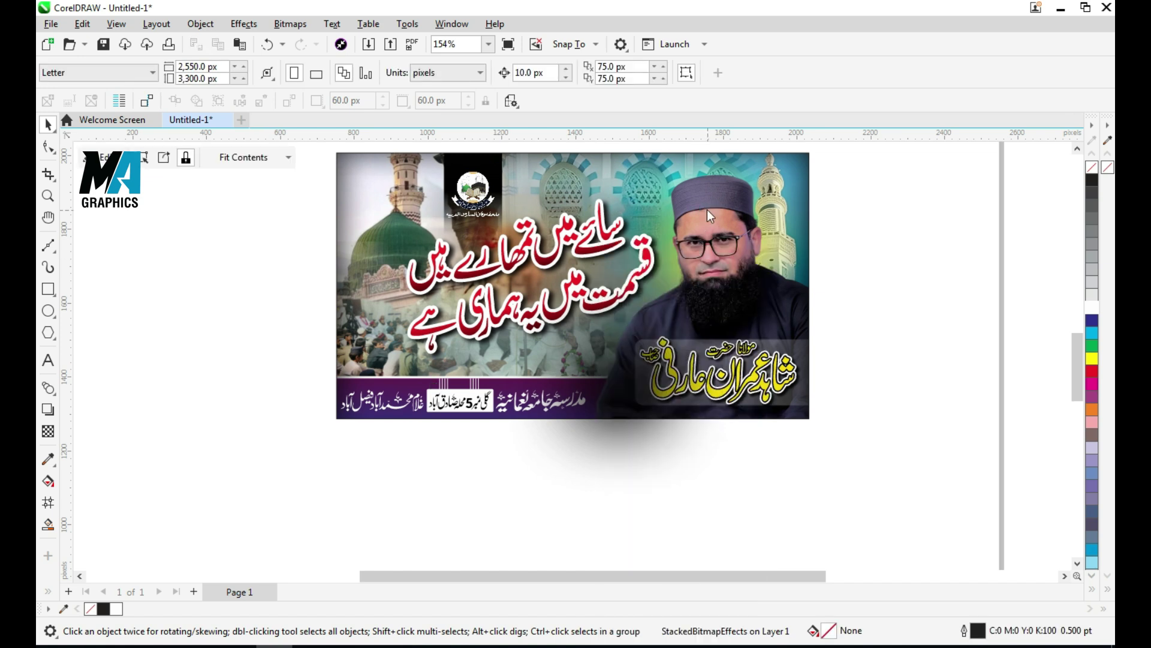
- Bring the translucent box, the man and the purple banner in front of the shadows within the frame's contents, and finish editing
double_click(708, 212)
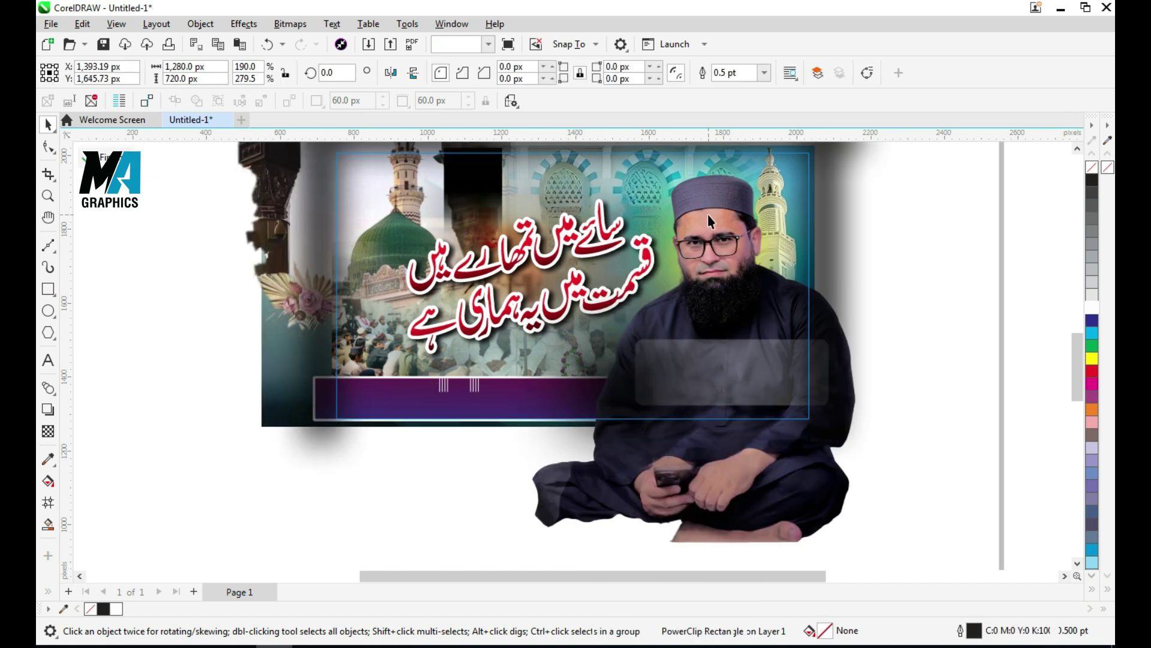
left_click(784, 375)
left_click(730, 291, "shift")
left_click(465, 399, "shift")
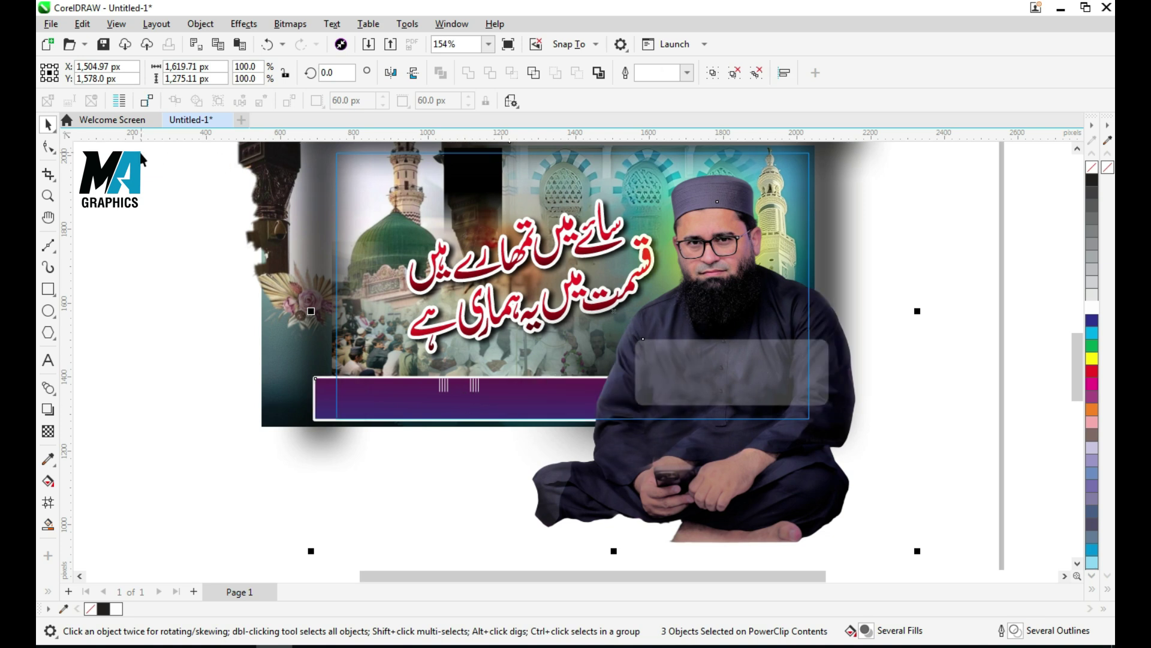
left_click(126, 175)
left_click(175, 286)
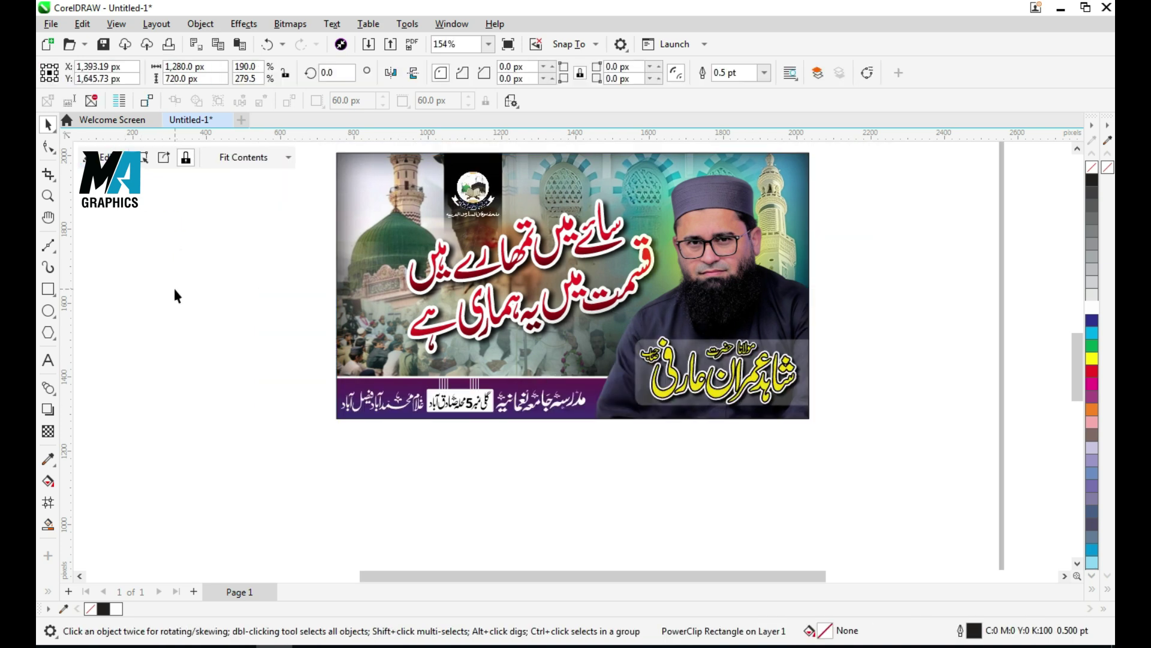
key("F4")
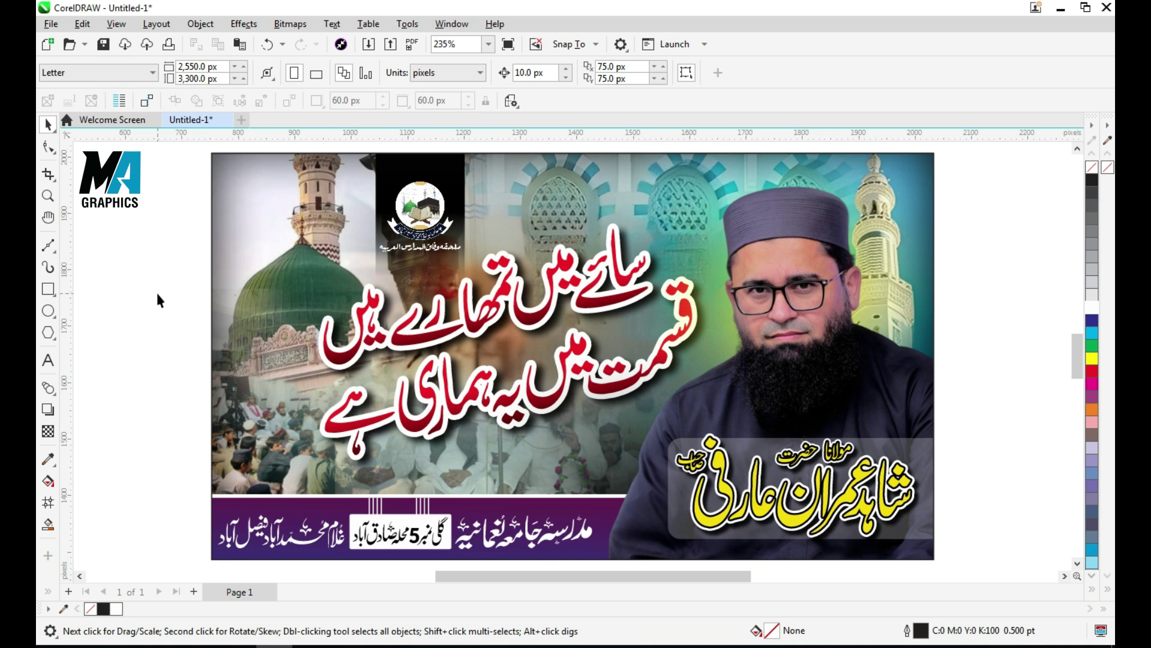